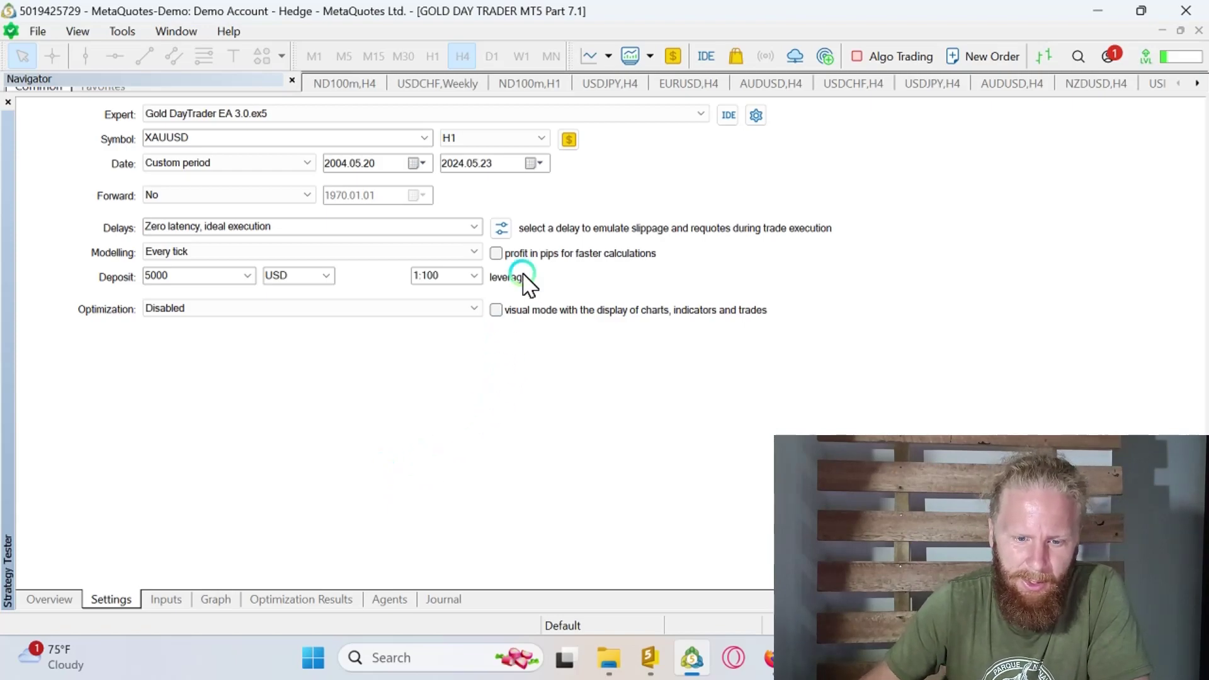
# - Set the test end date to 2024.05.28 and start the XAUUSD H1 backtest
pyautogui.click(539, 164)
pyautogui.click(555, 319)
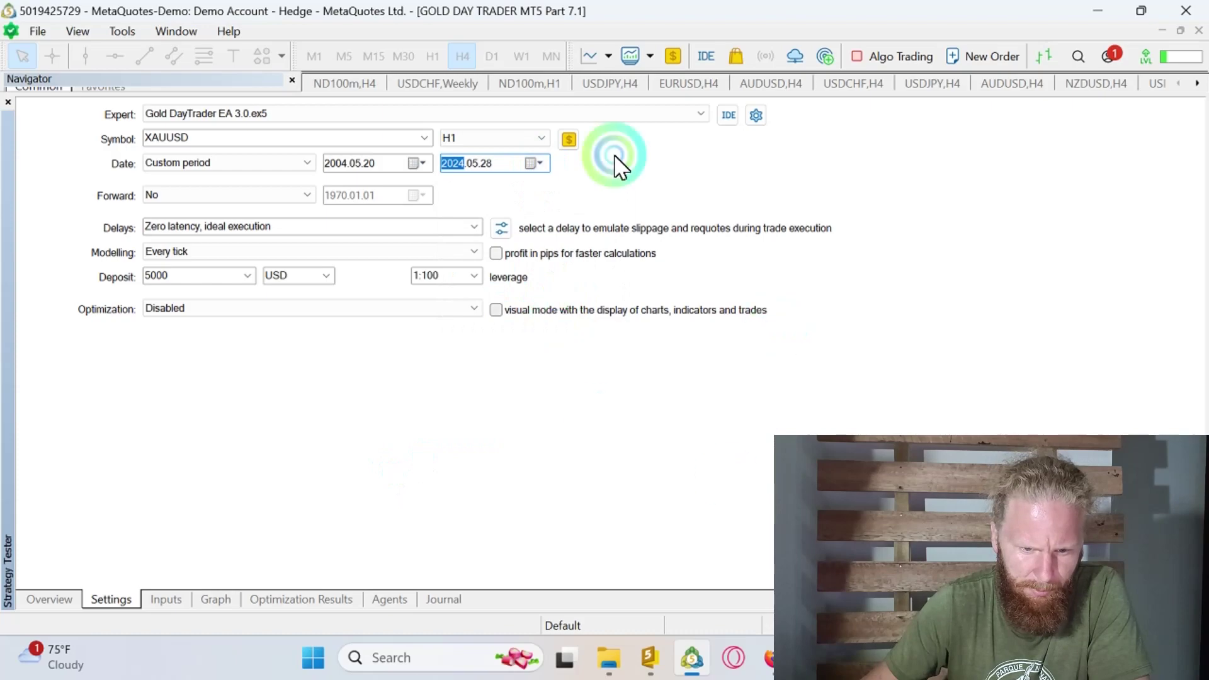
pyautogui.click(624, 202)
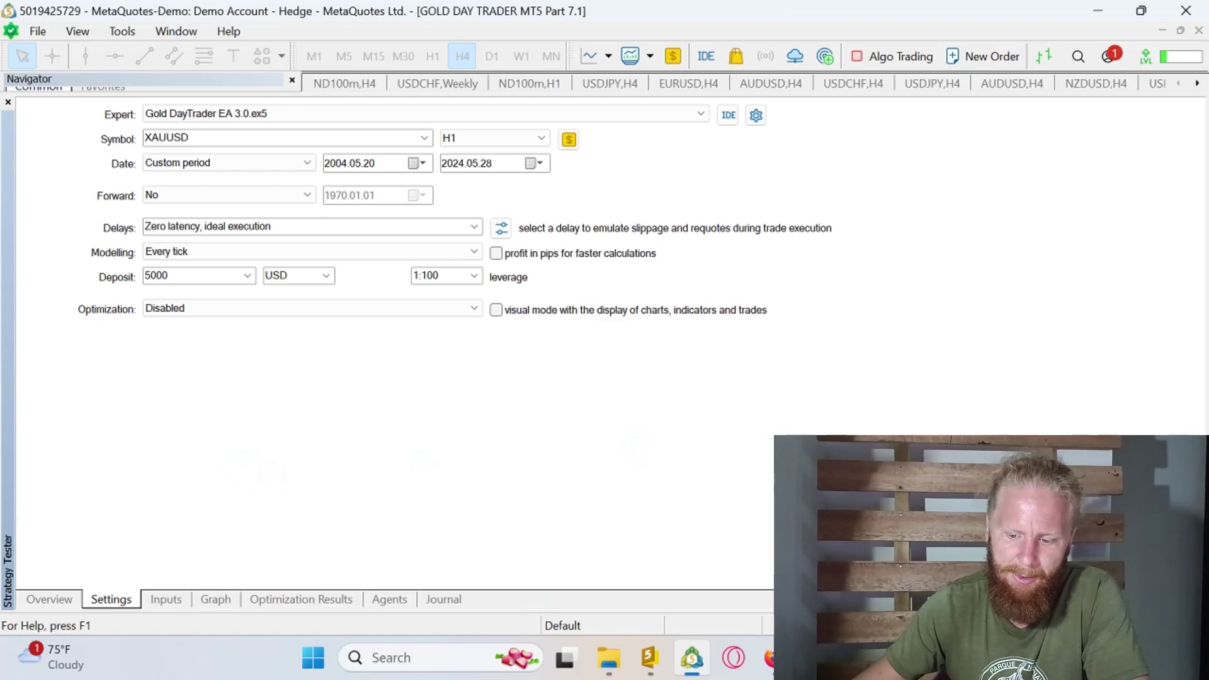
pyautogui.click(7, 541)
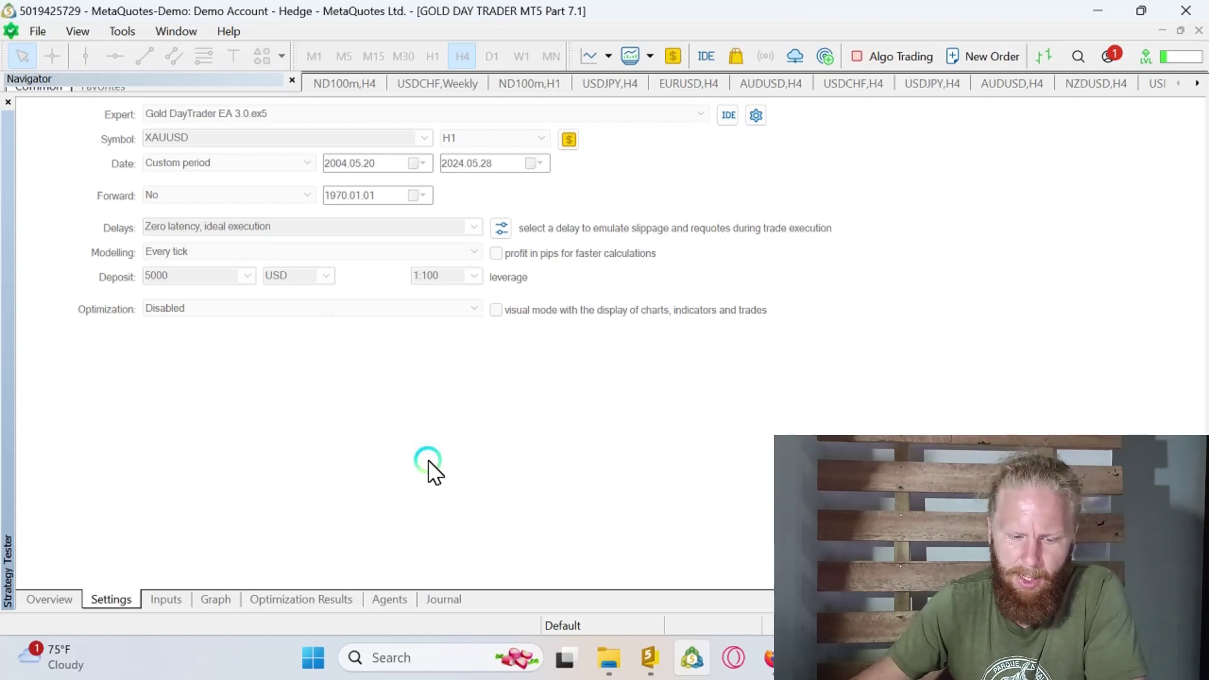
# - Review the running backtest's Journal log, results graph and settings, then reach the EA inputs
pyautogui.click(449, 600)
pyautogui.click(474, 576)
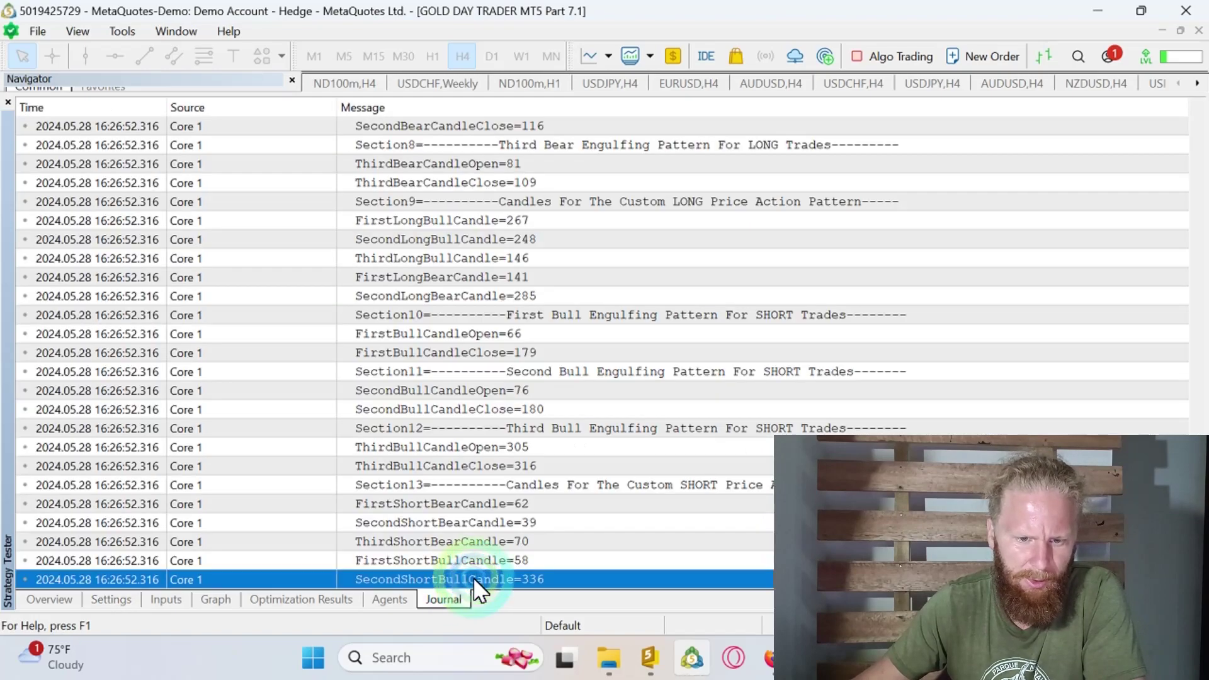
pyautogui.click(222, 600)
pyautogui.click(124, 600)
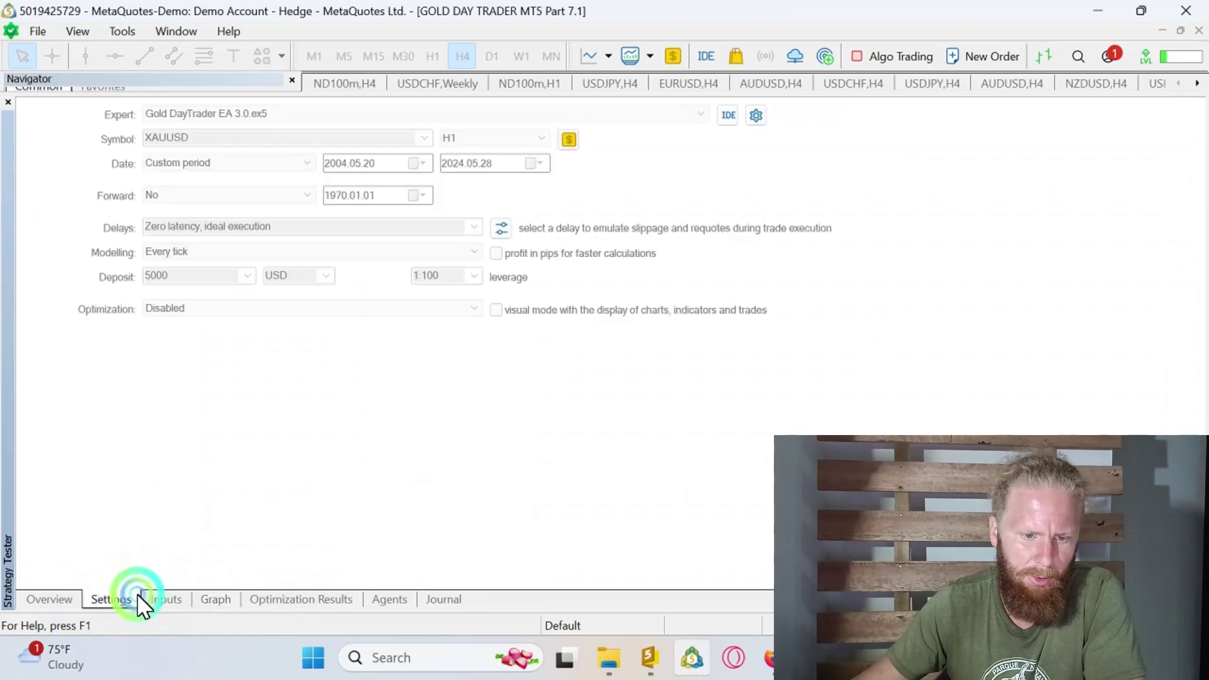
pyautogui.click(285, 488)
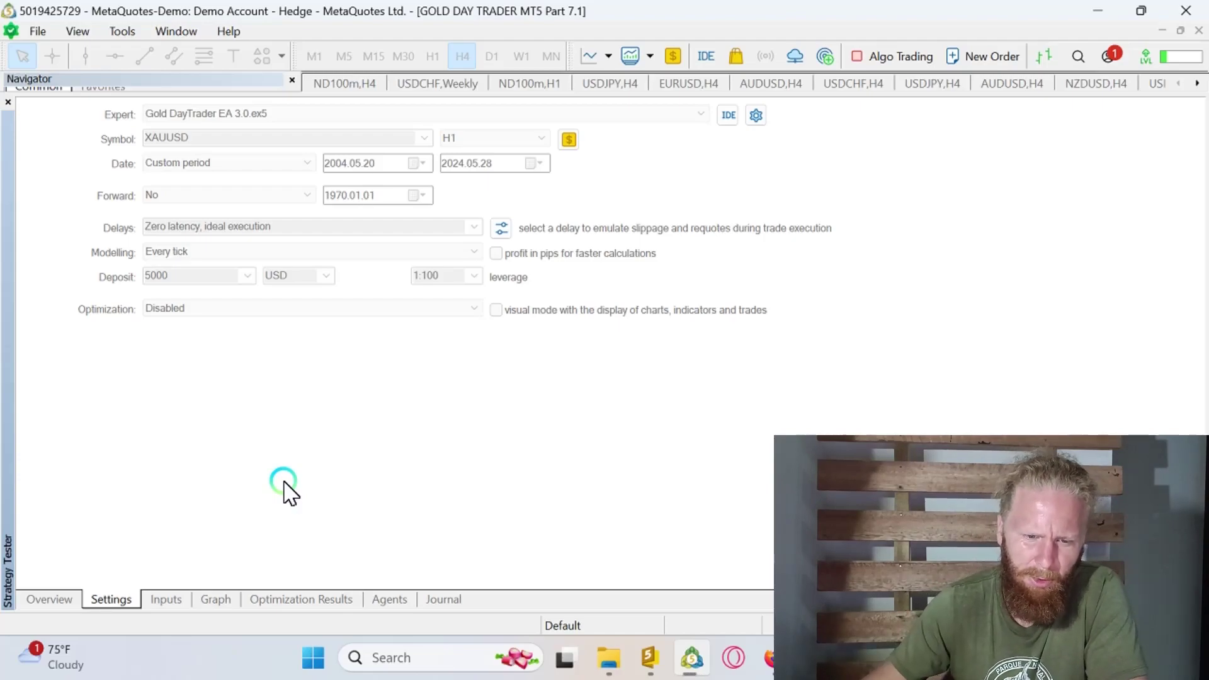
pyautogui.click(457, 597)
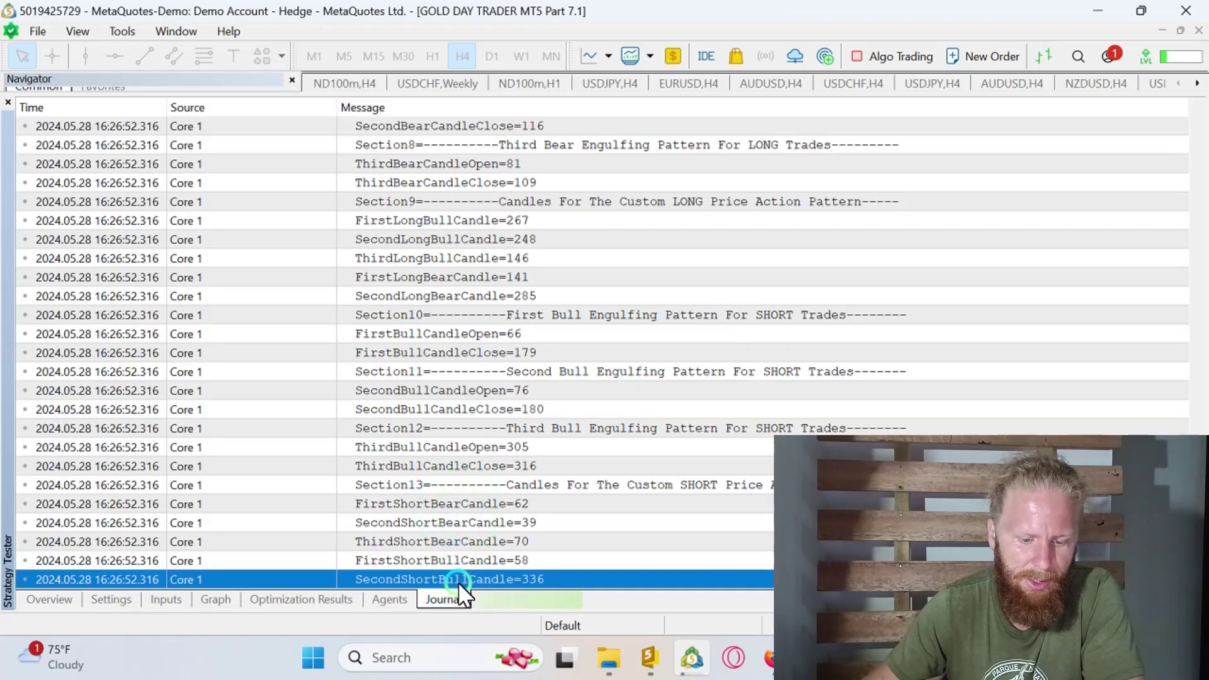
pyautogui.click(161, 602)
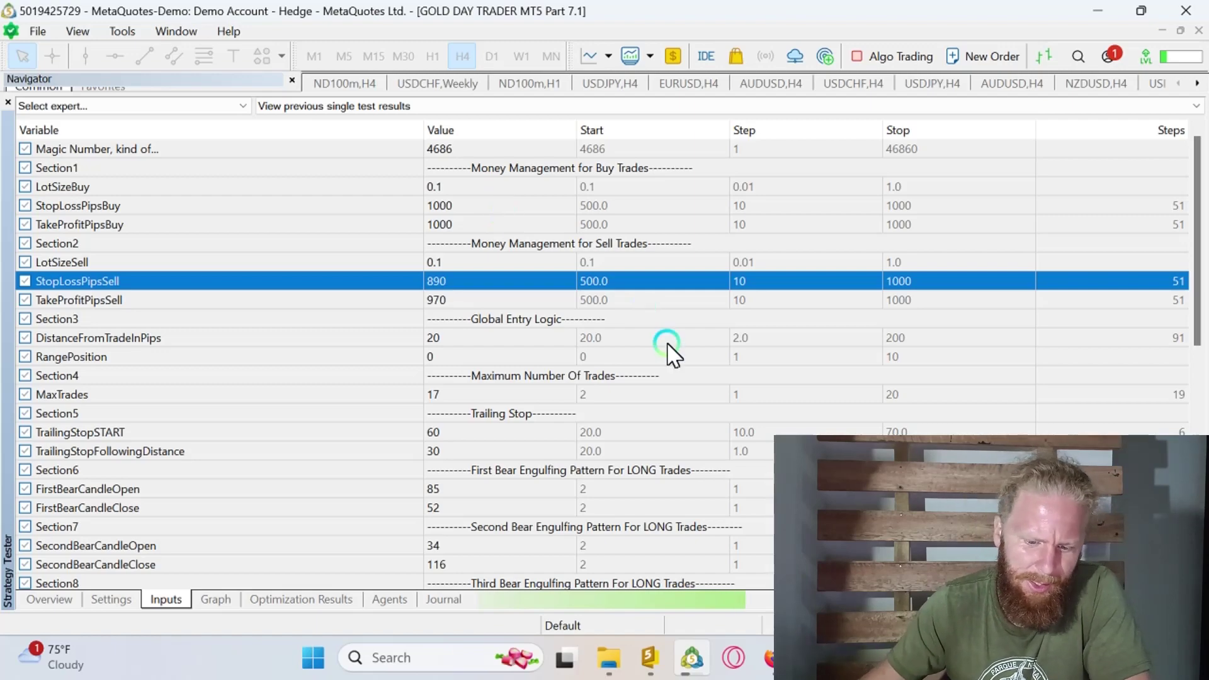
# - Inspect a logged 2012 sell deal in the Journal, then return to and scroll the EA inputs
pyautogui.click(449, 600)
pyautogui.click(536, 557)
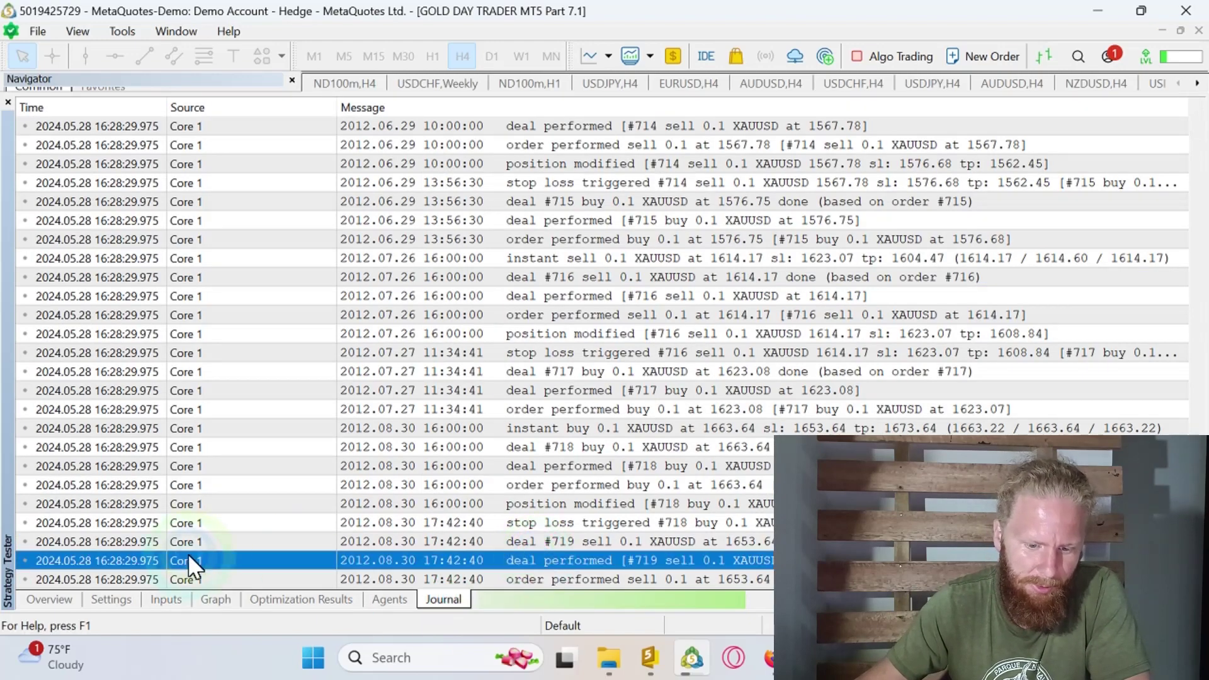
pyautogui.click(158, 597)
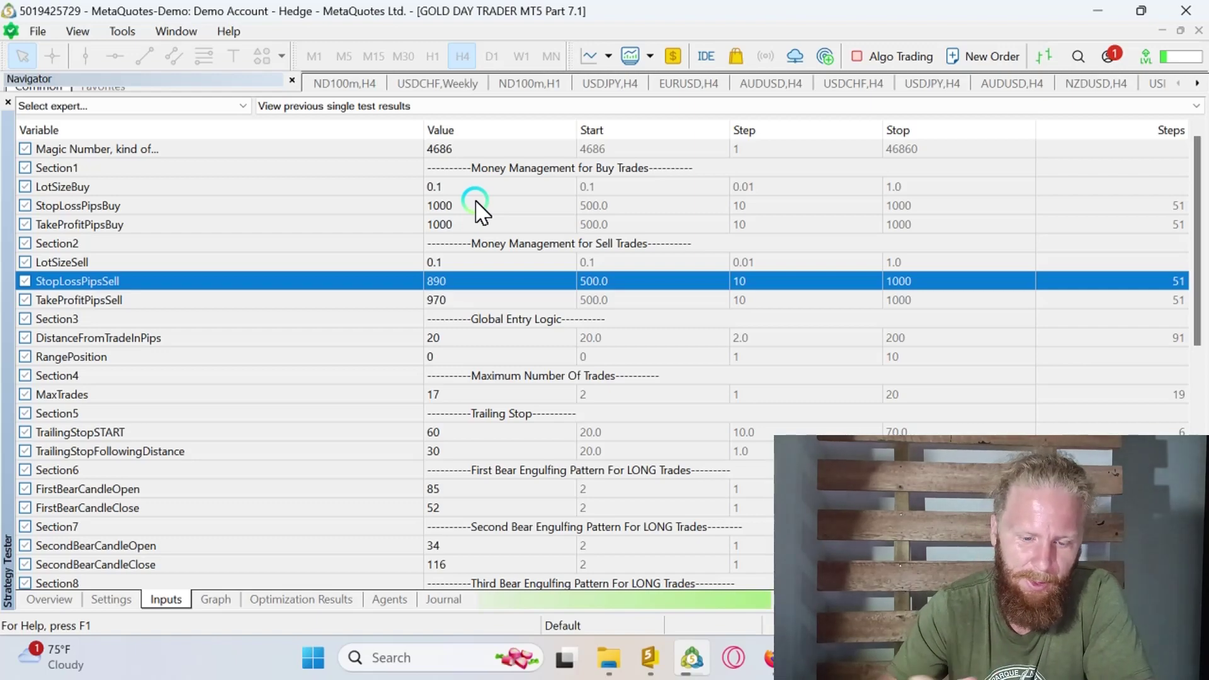
pyautogui.scroll(-1, 497, 270)
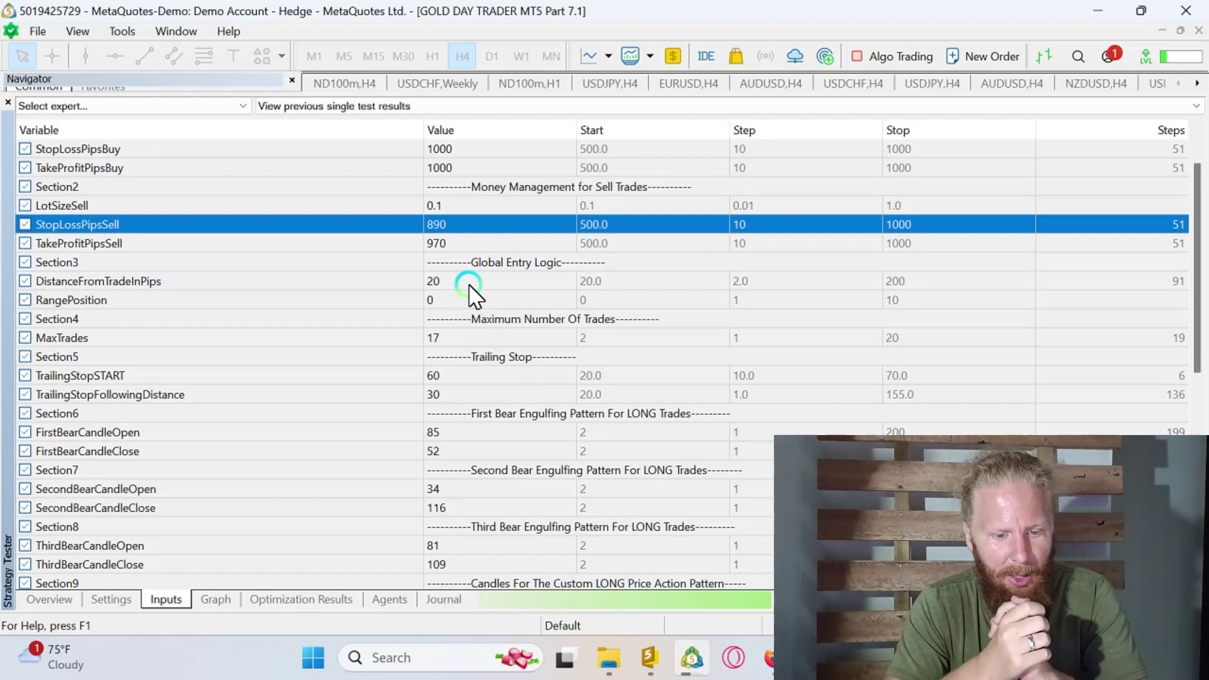
# - Scroll through the remaining EA inputs and display the Balance/Equity chart
pyautogui.scroll(-1, 471, 294)
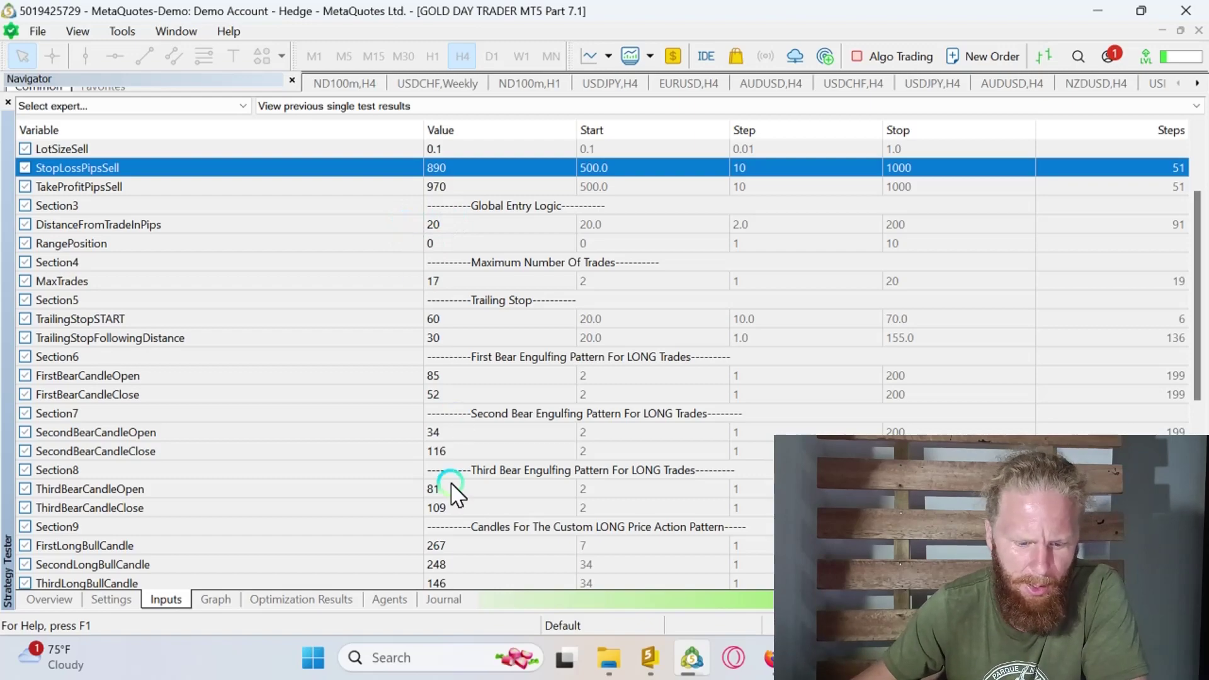
pyautogui.click(222, 600)
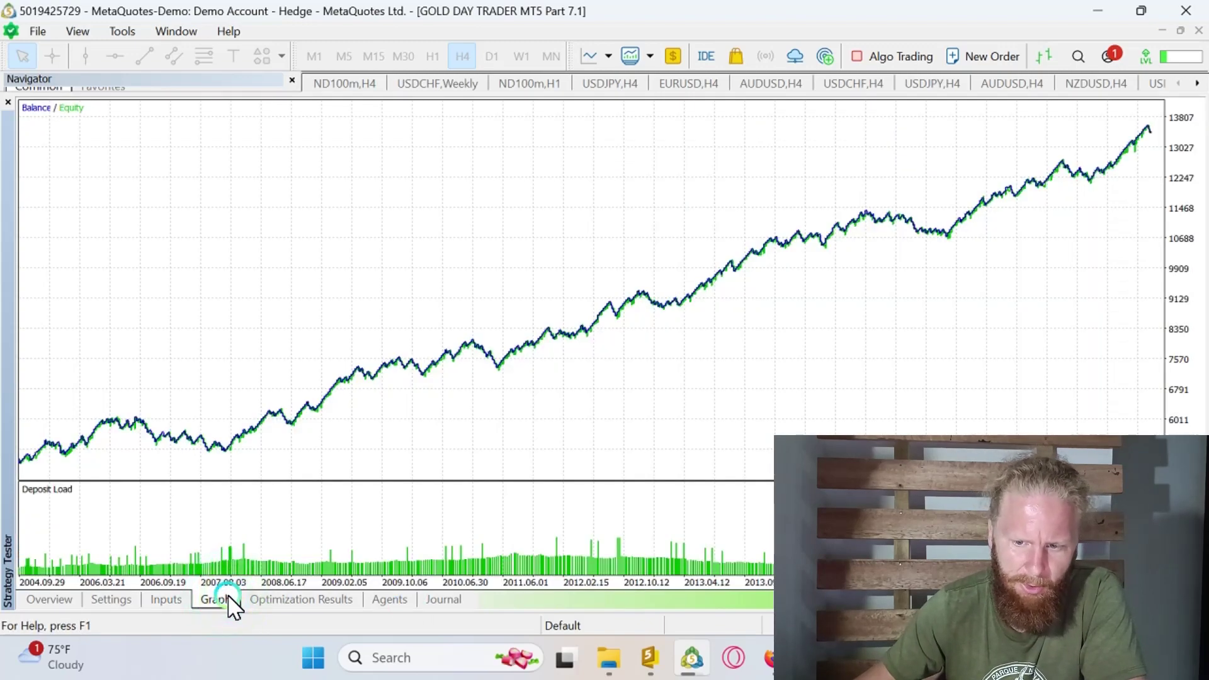
pyautogui.click(93, 589)
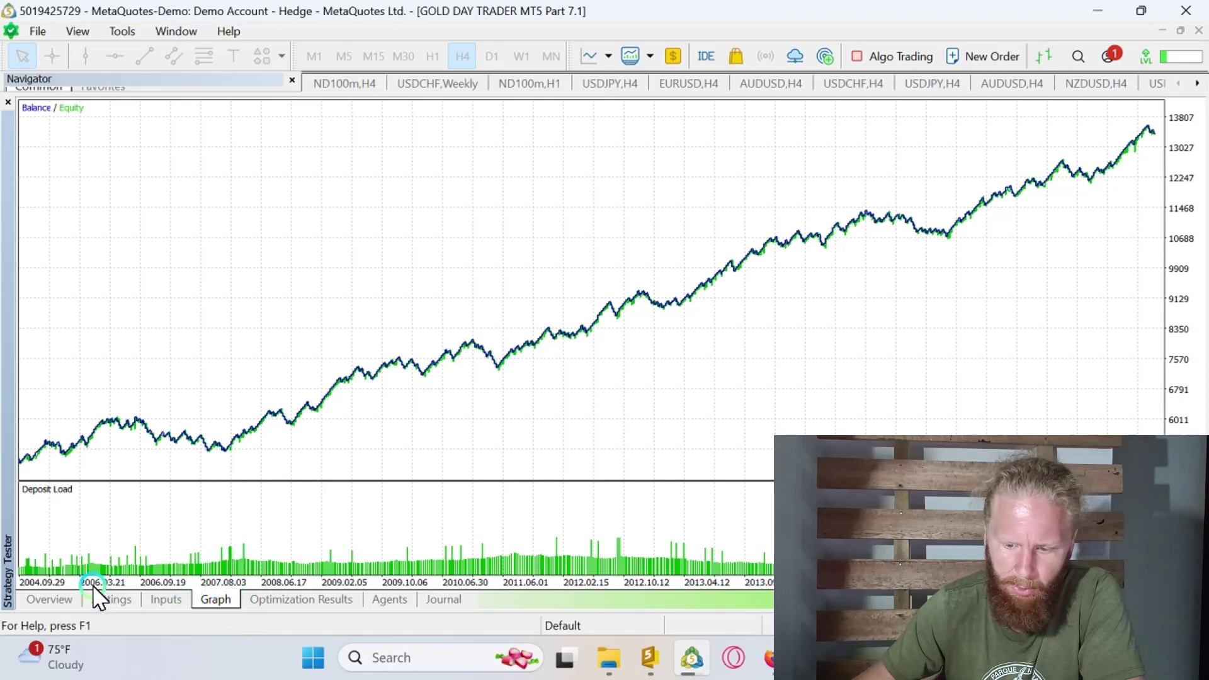
pyautogui.click(49, 584)
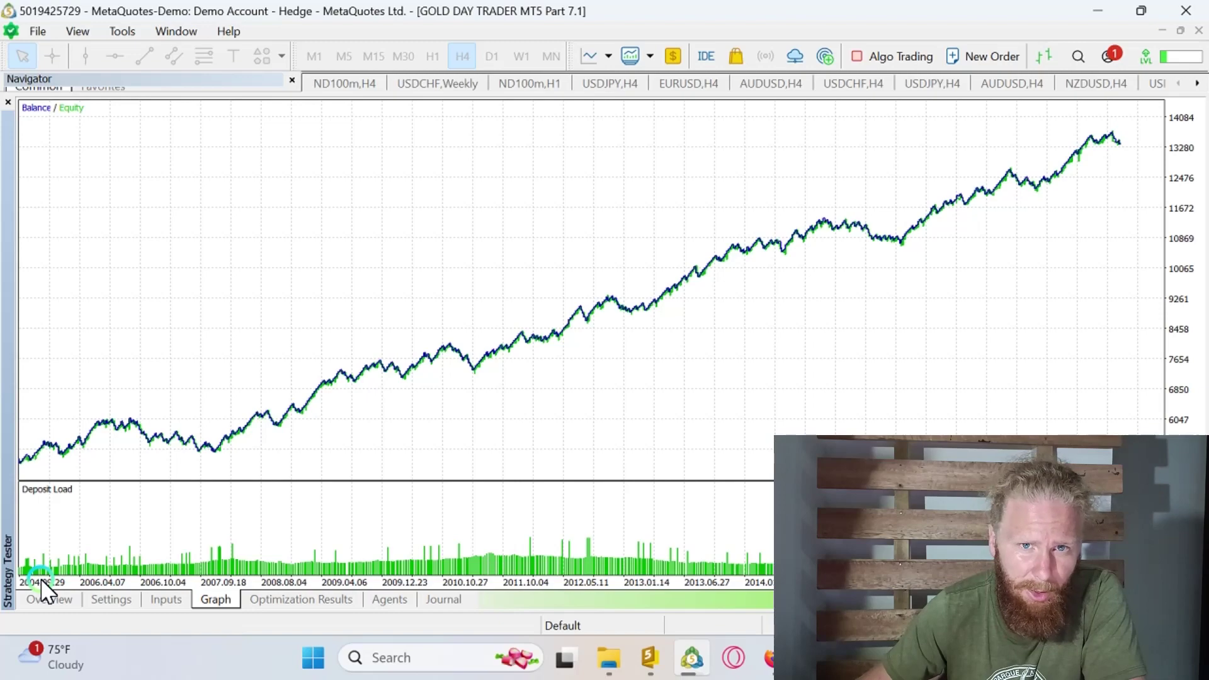
pyautogui.click(40, 583)
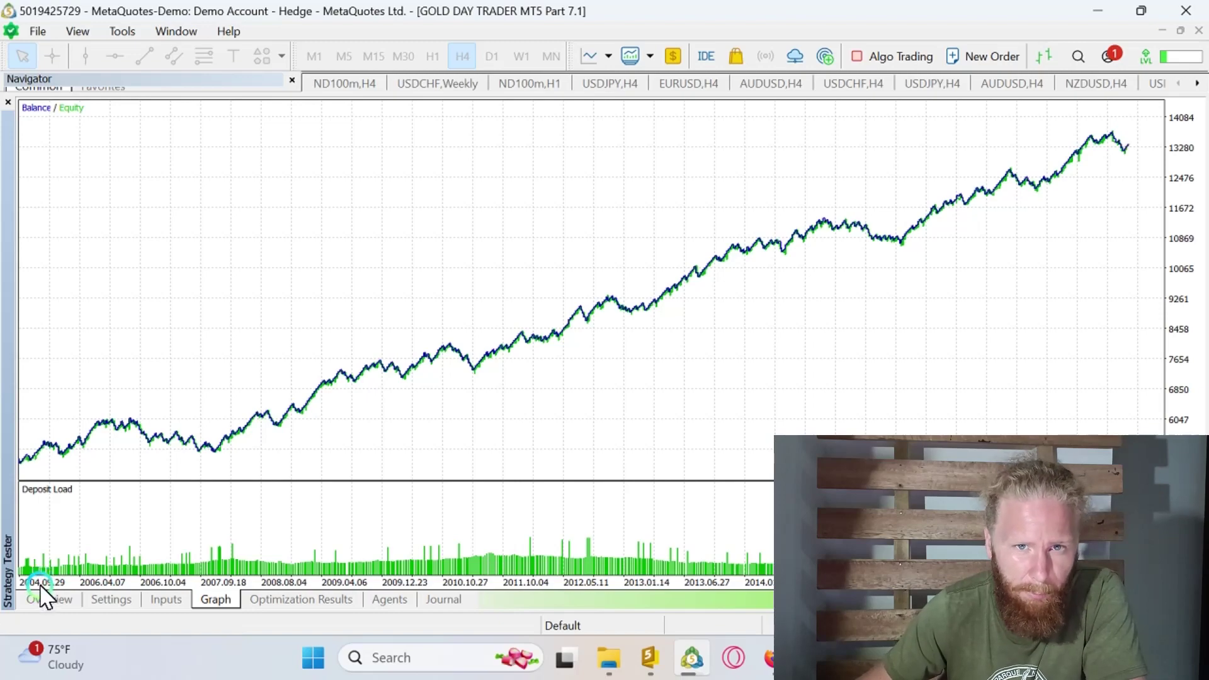
pyautogui.click(104, 573)
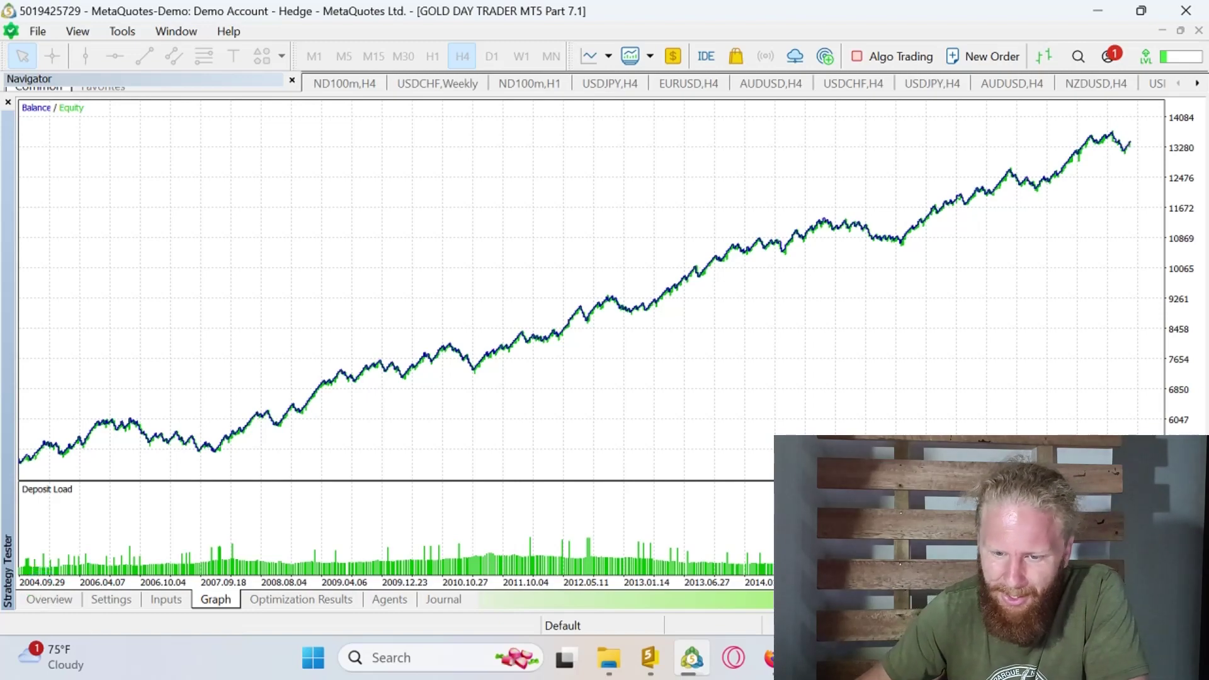
pyautogui.click(1042, 413)
pyautogui.click(1074, 265)
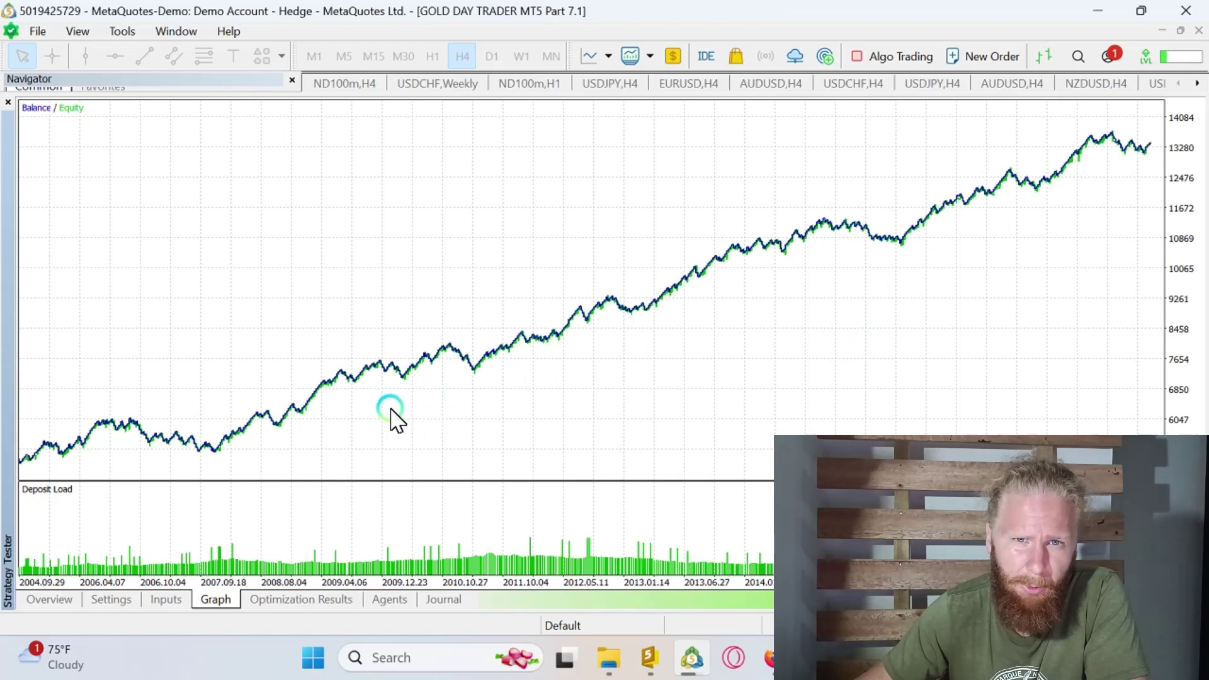
pyautogui.click(165, 599)
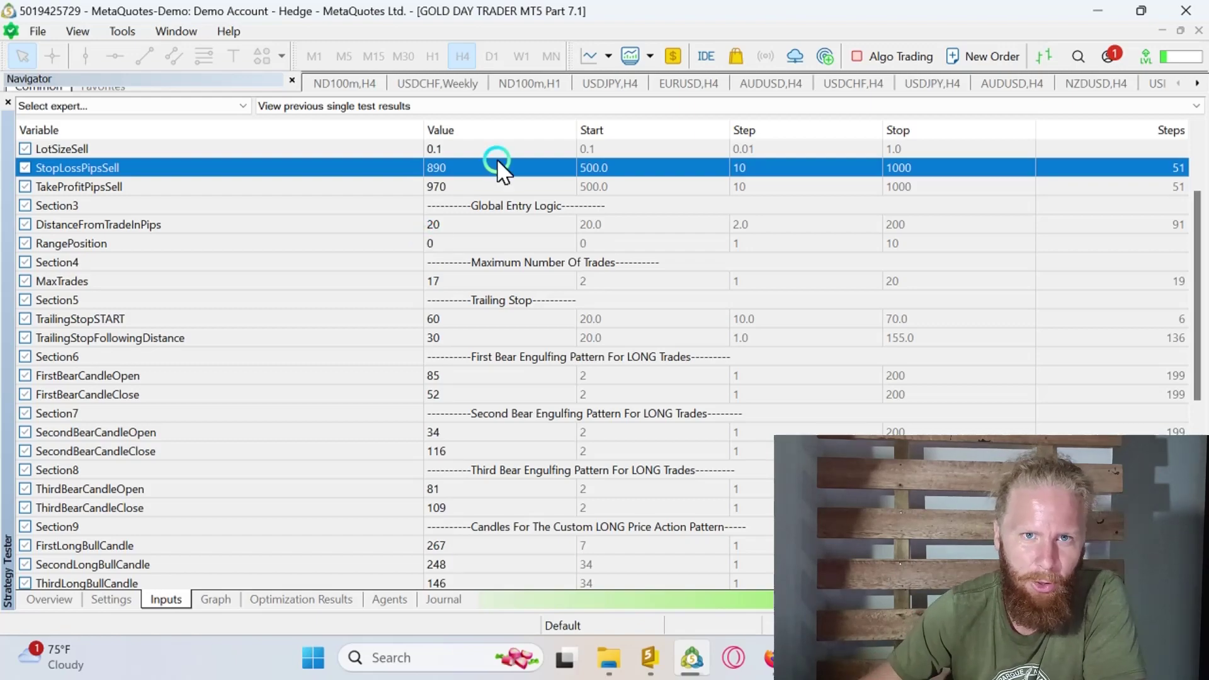
# - Scroll the EA input table to check StopLossPipsBuy, TakeProfitPipsBuy and 0.1 lot sizes
pyautogui.scroll(-6, 542, 384)
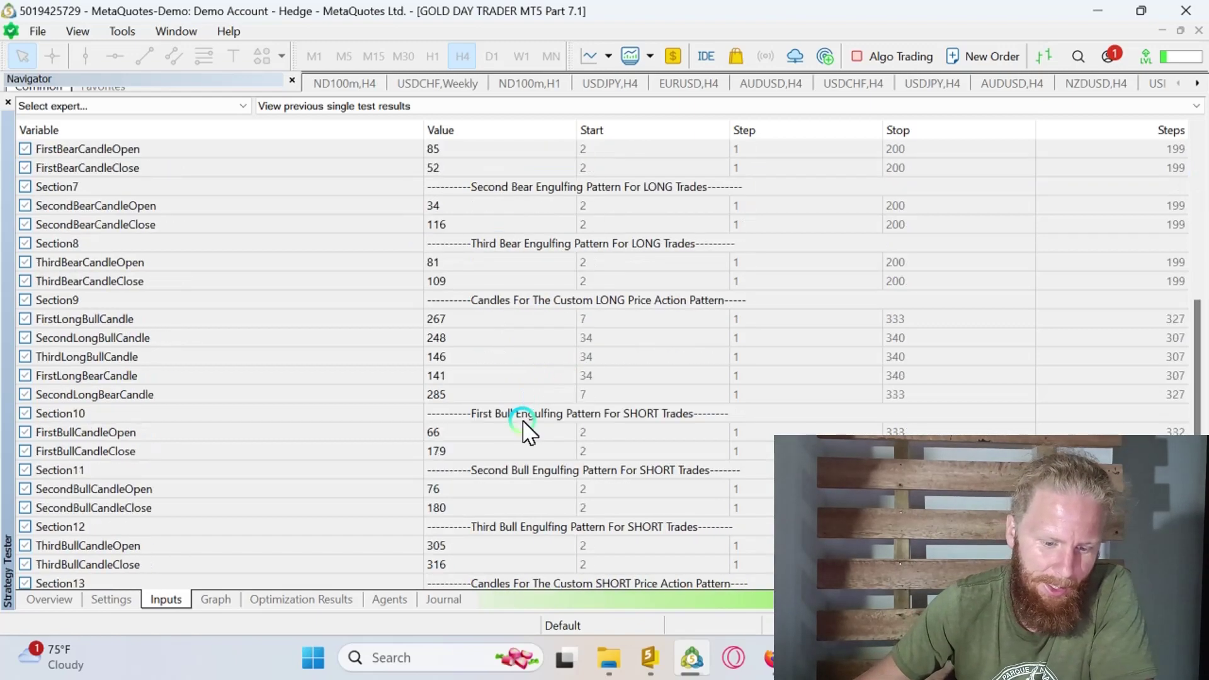
pyautogui.scroll(8, 475, 432)
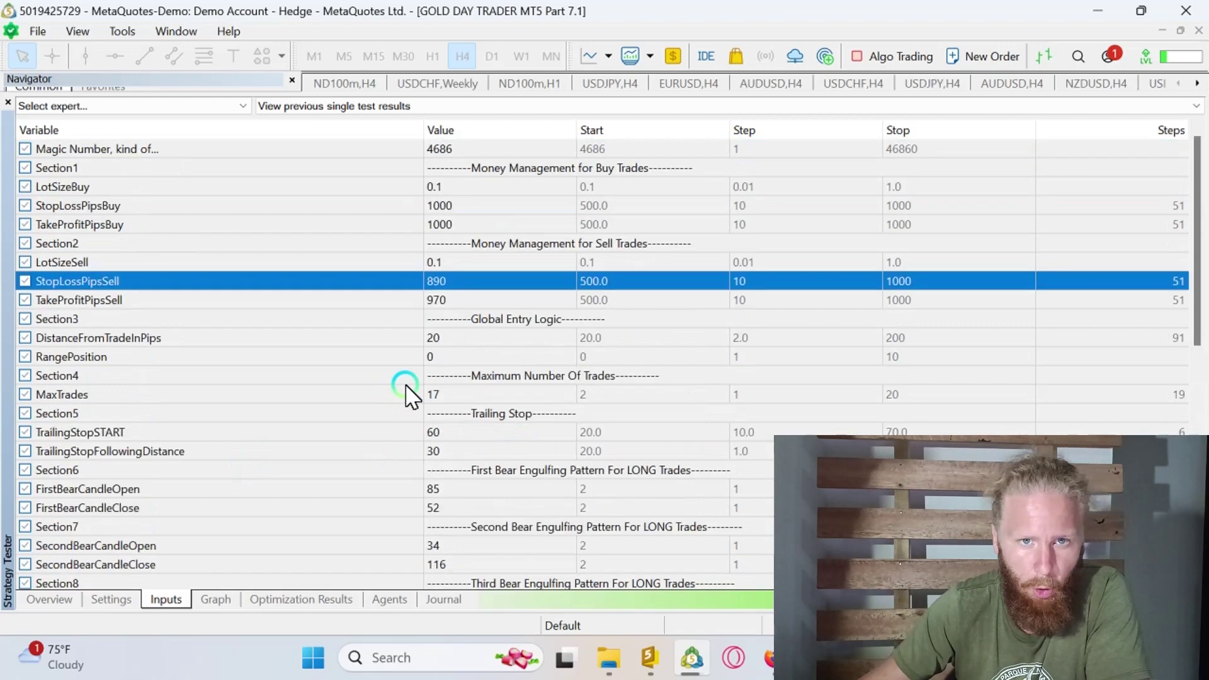
pyautogui.scroll(-2, 408, 394)
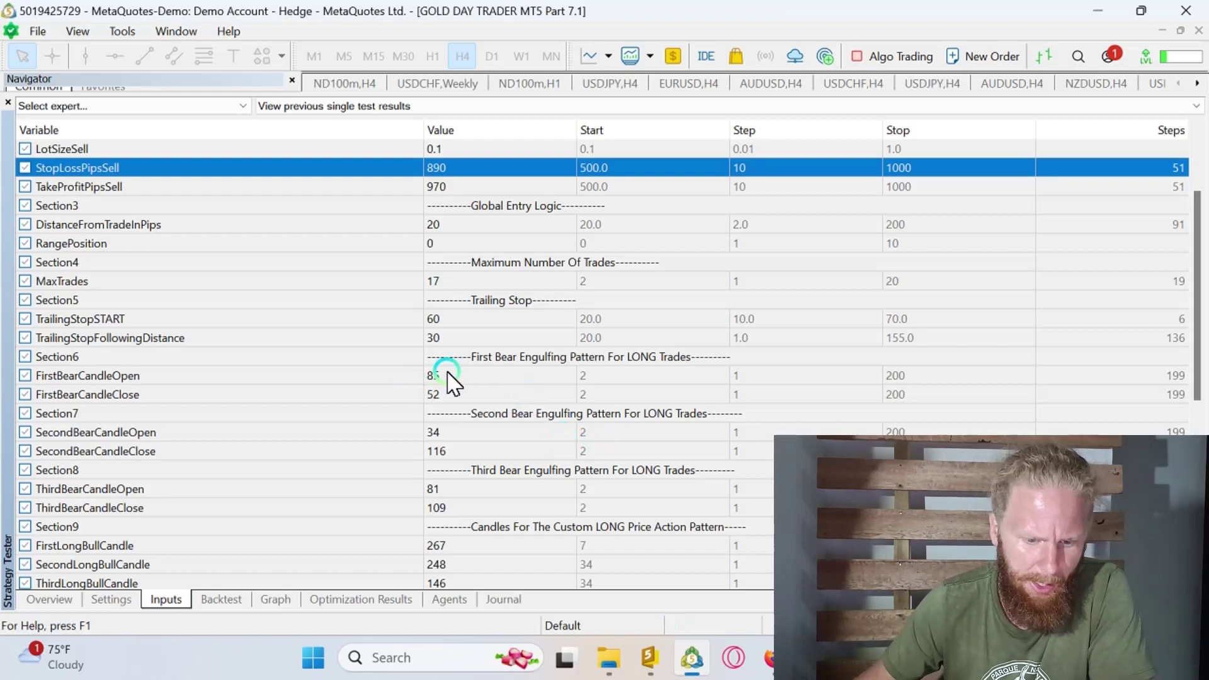
pyautogui.scroll(-1, 449, 381)
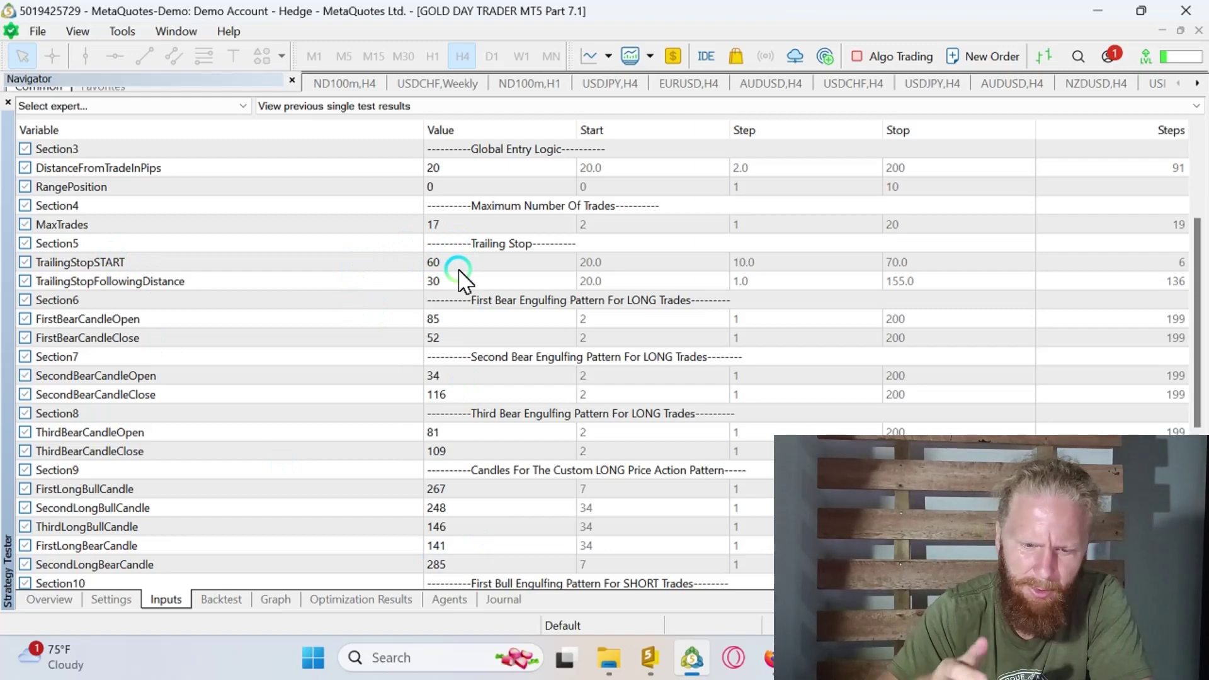
pyautogui.scroll(-5, 595, 403)
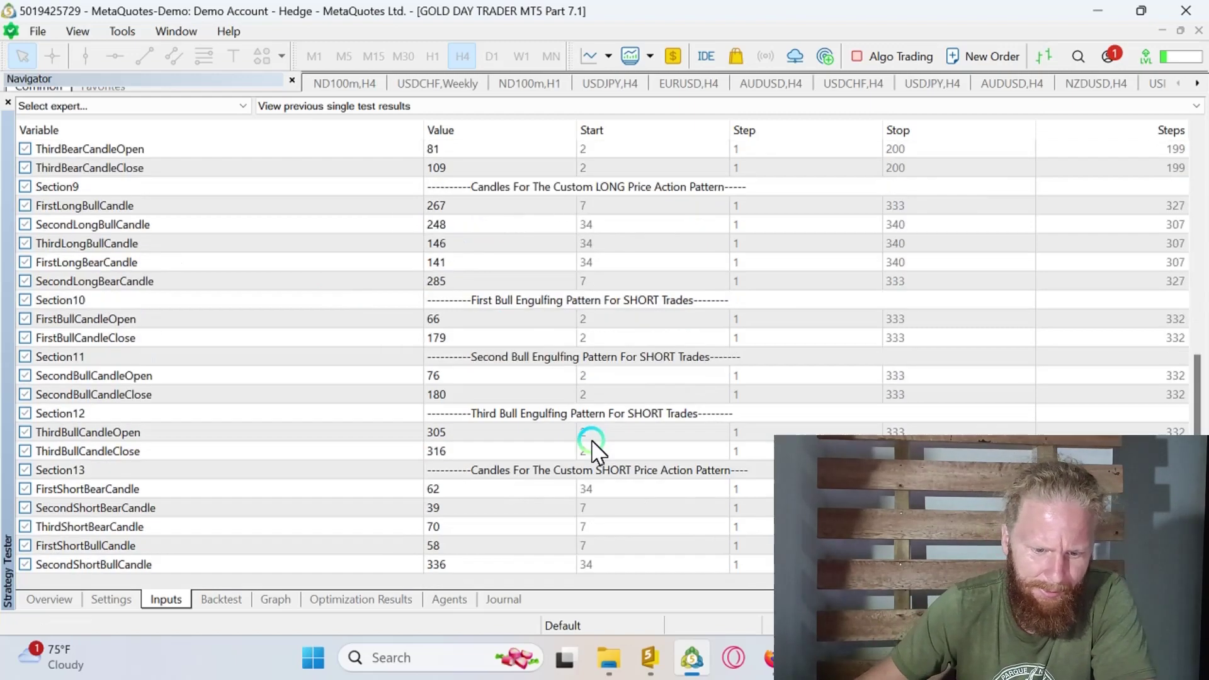
pyautogui.scroll(4, 554, 448)
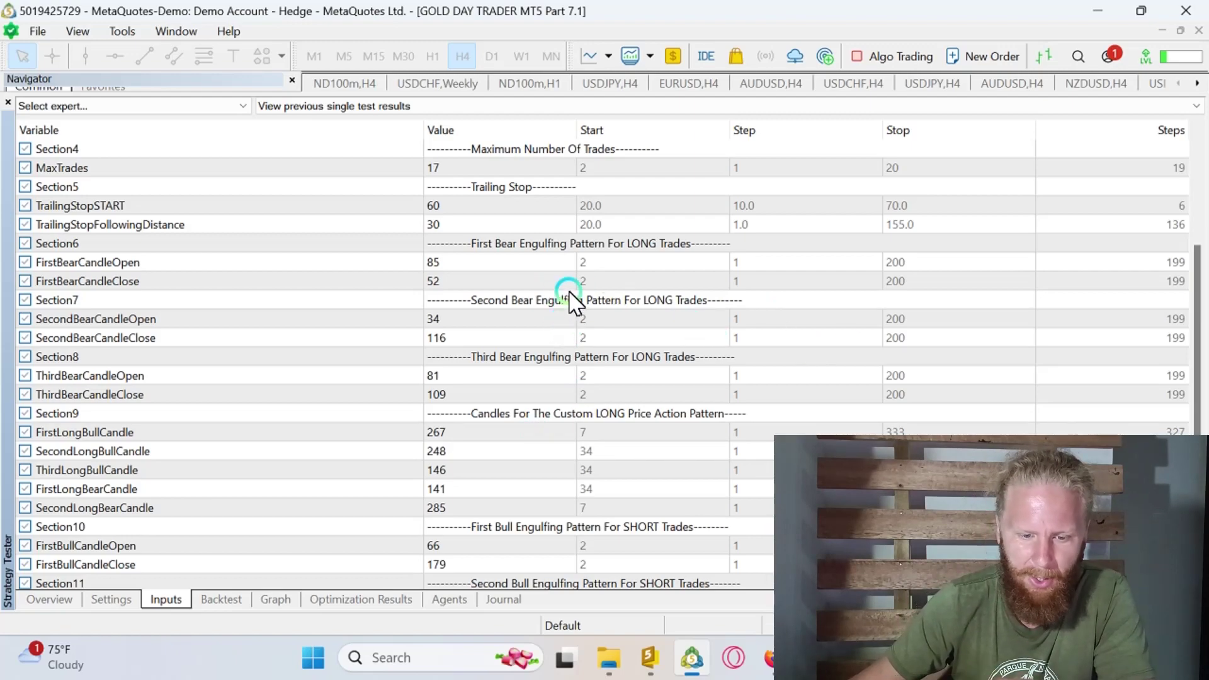
pyautogui.scroll(3, 573, 301)
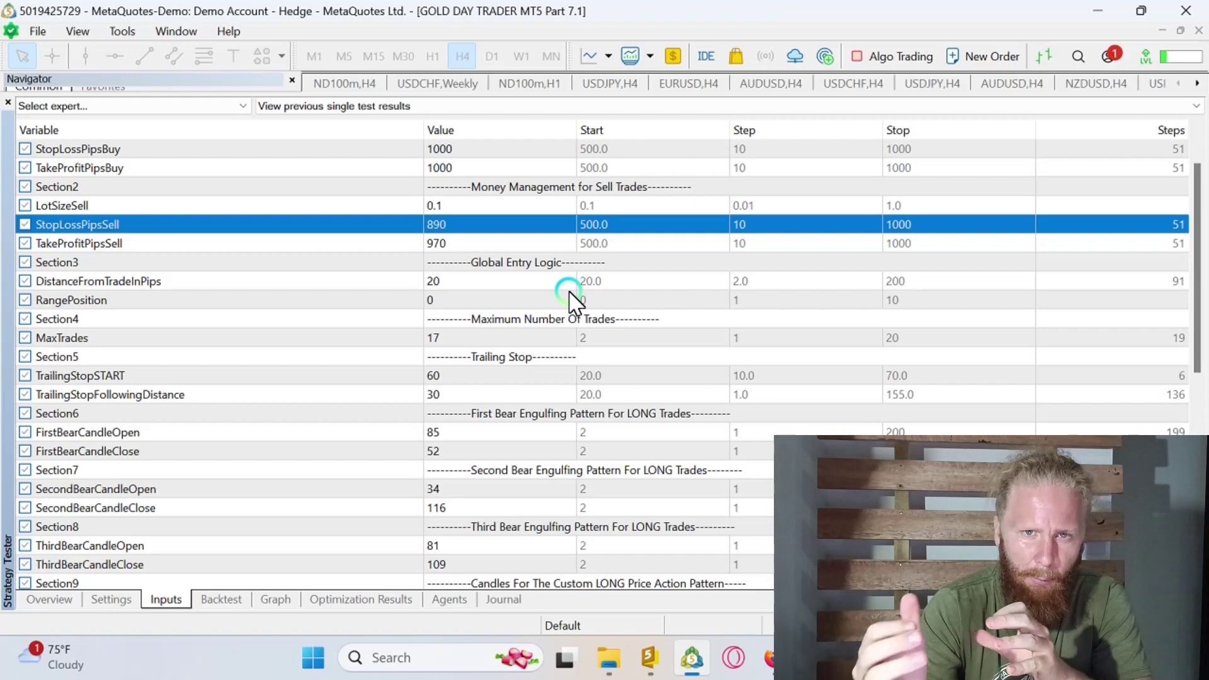
pyautogui.scroll(1, 569, 296)
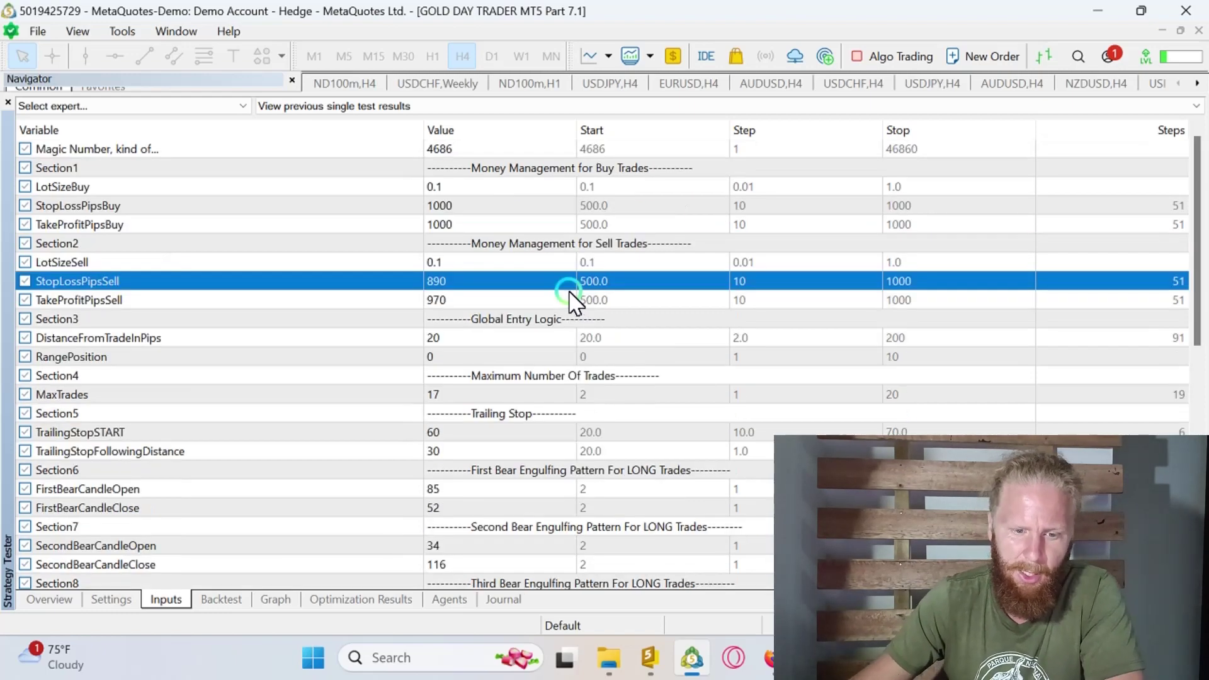
pyautogui.click(532, 165)
pyautogui.click(528, 150)
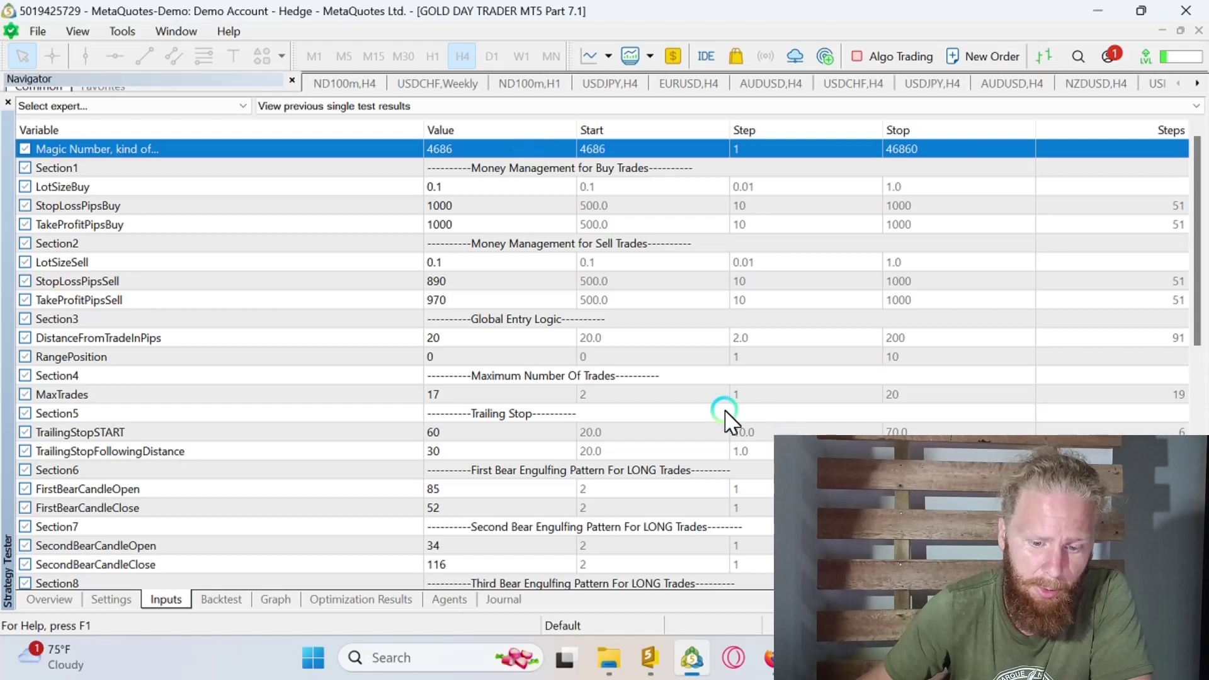
pyautogui.scroll(-7, 434, 372)
pyautogui.scroll(-1, 433, 373)
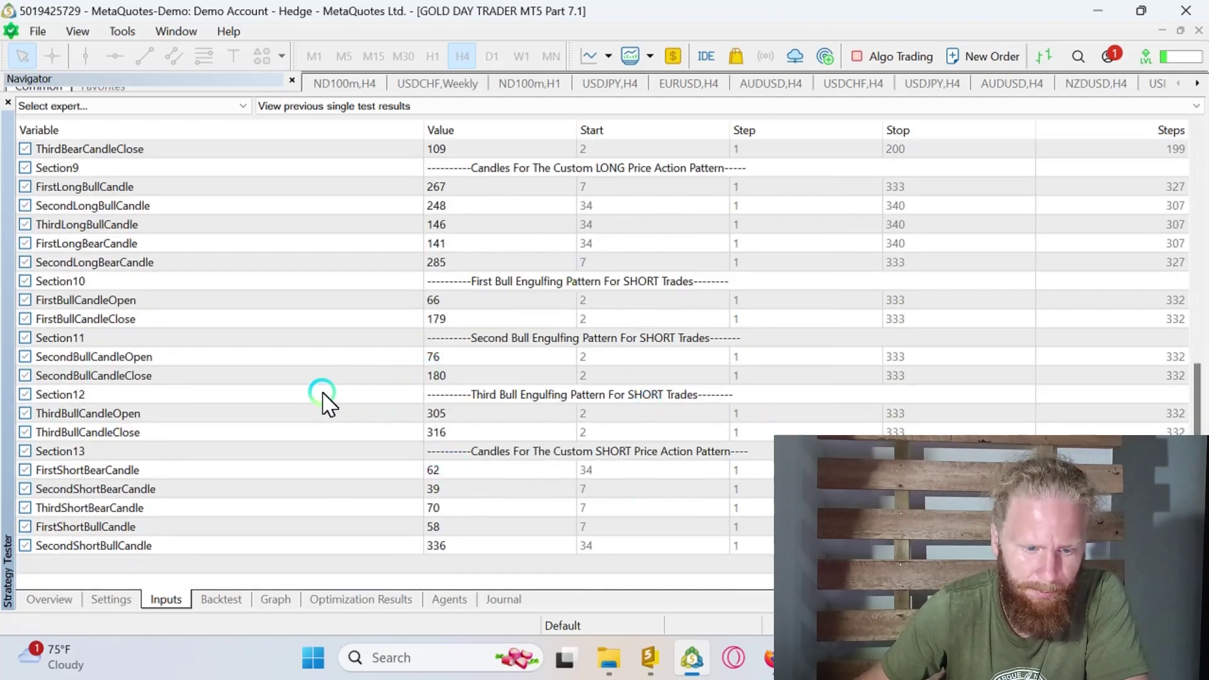
pyautogui.click(360, 280)
pyautogui.click(448, 188)
pyautogui.scroll(7, 437, 281)
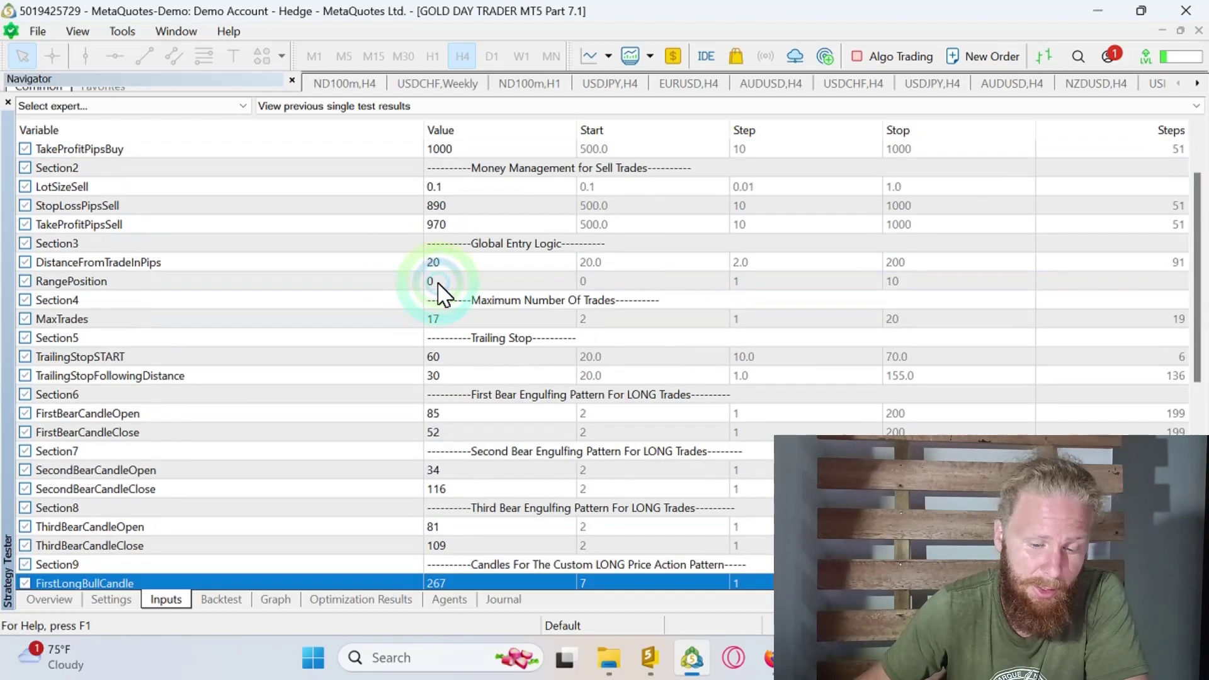
pyautogui.scroll(-2, 441, 340)
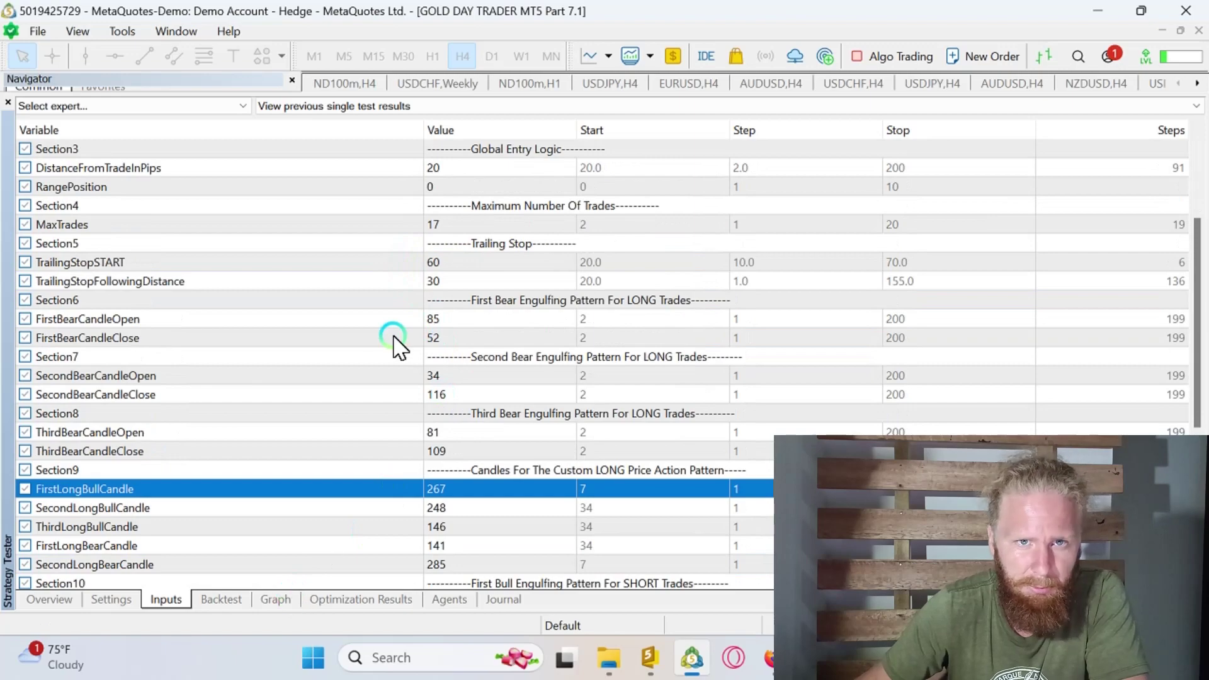
pyautogui.scroll(3, 394, 340)
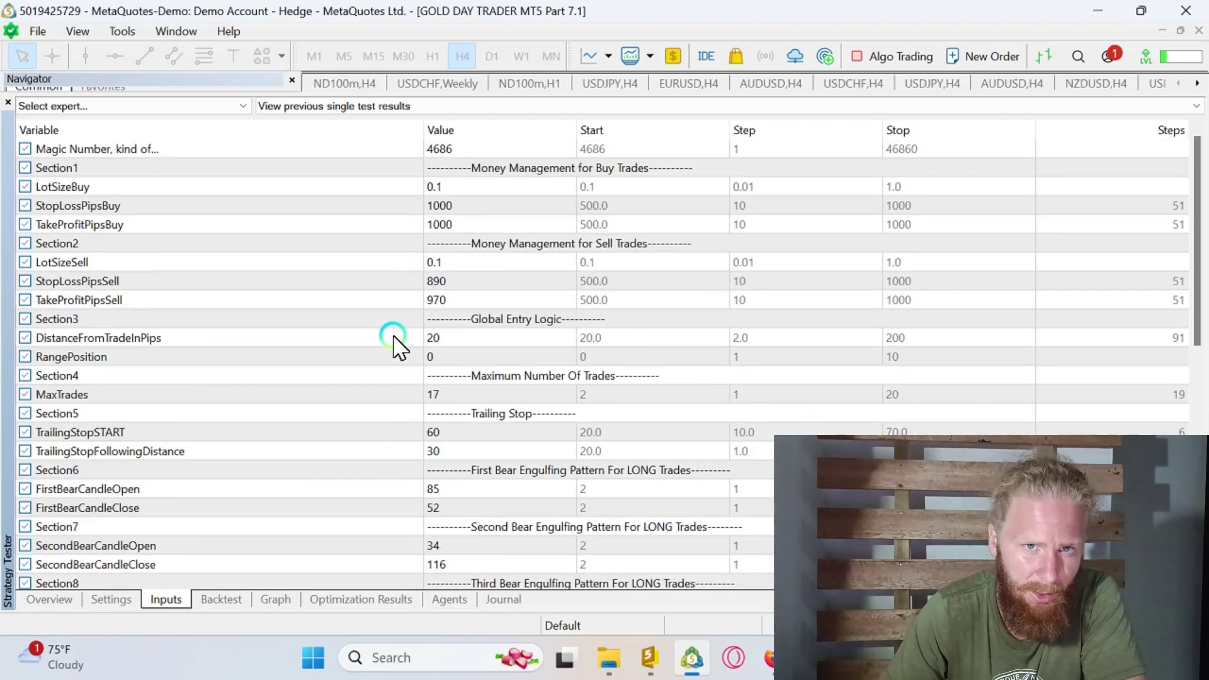
# - Show the balance/equity curve, then bring up the report with 13,091.30 net profit
pyautogui.click(266, 598)
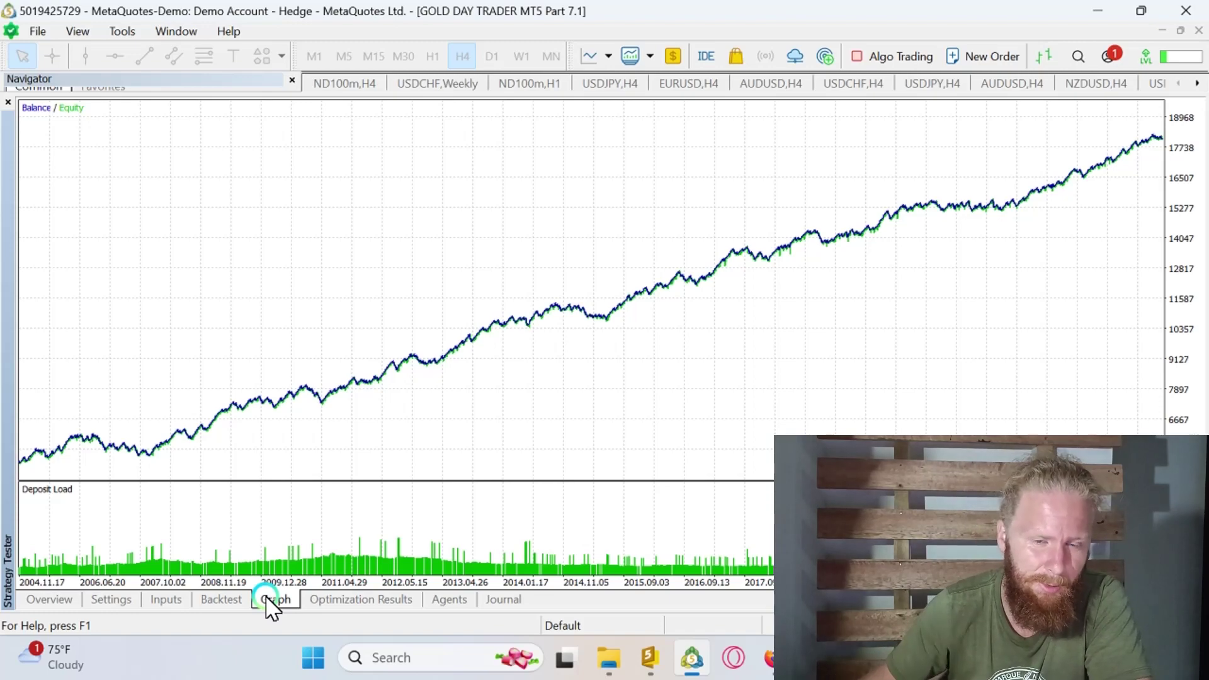
pyautogui.click(428, 638)
# - Open the full backtest statistics report, then return to the balance/equity graph
pyautogui.click(238, 599)
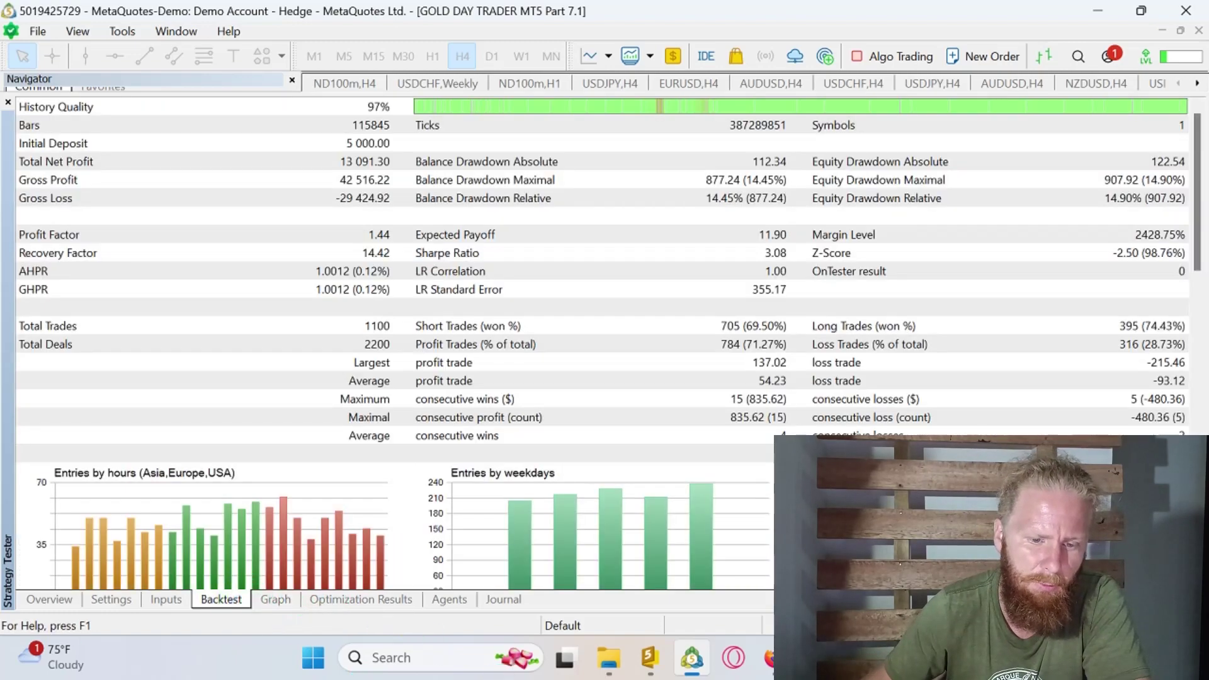
pyautogui.click(275, 378)
pyautogui.click(352, 290)
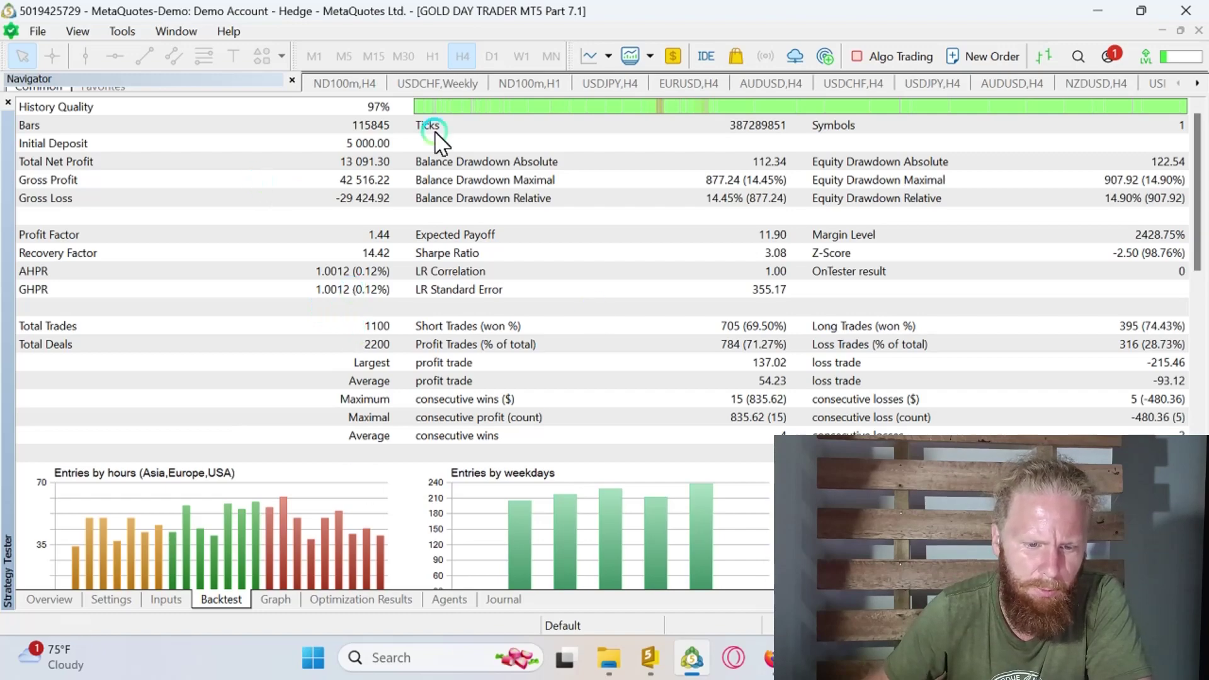
pyautogui.click(343, 165)
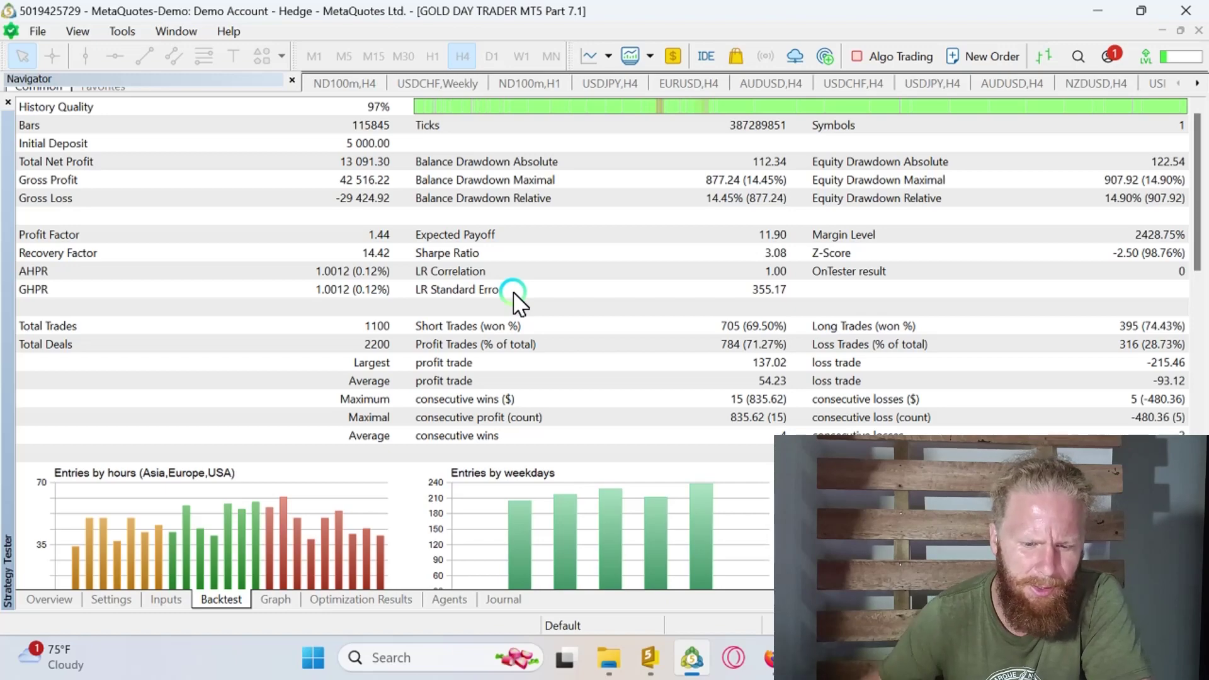
pyautogui.click(281, 601)
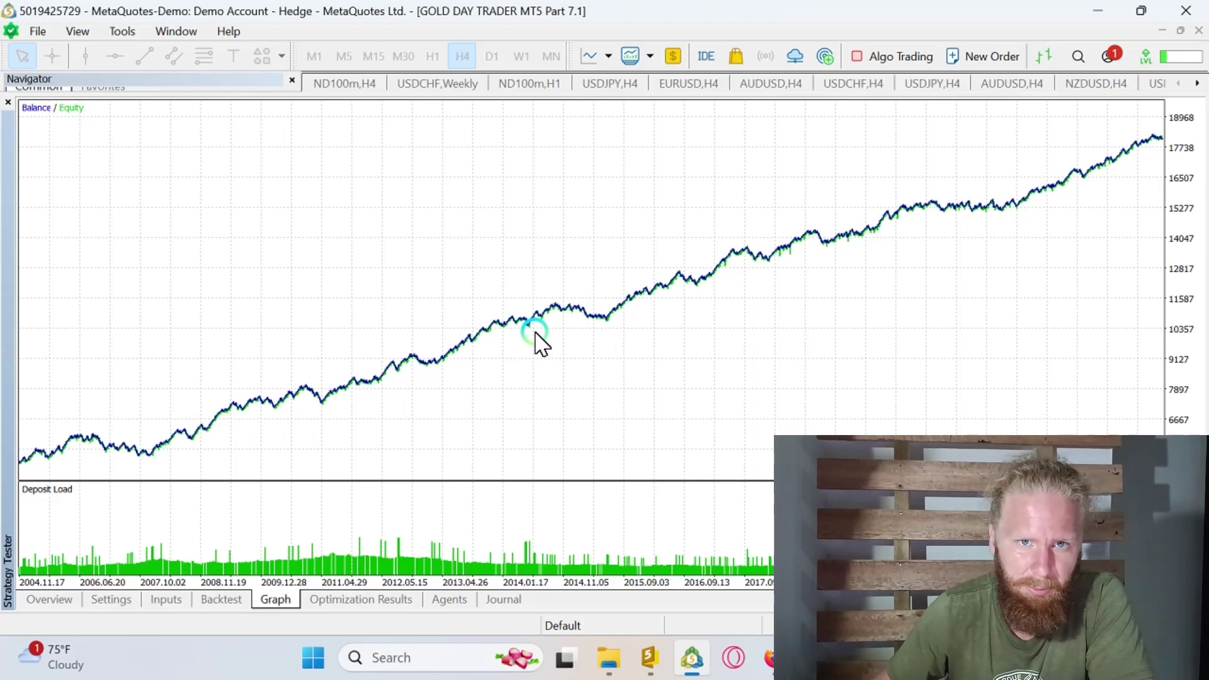
# - Scroll the backtest report down to the MFE/MAE plots, back up, then show the graph
pyautogui.click(231, 598)
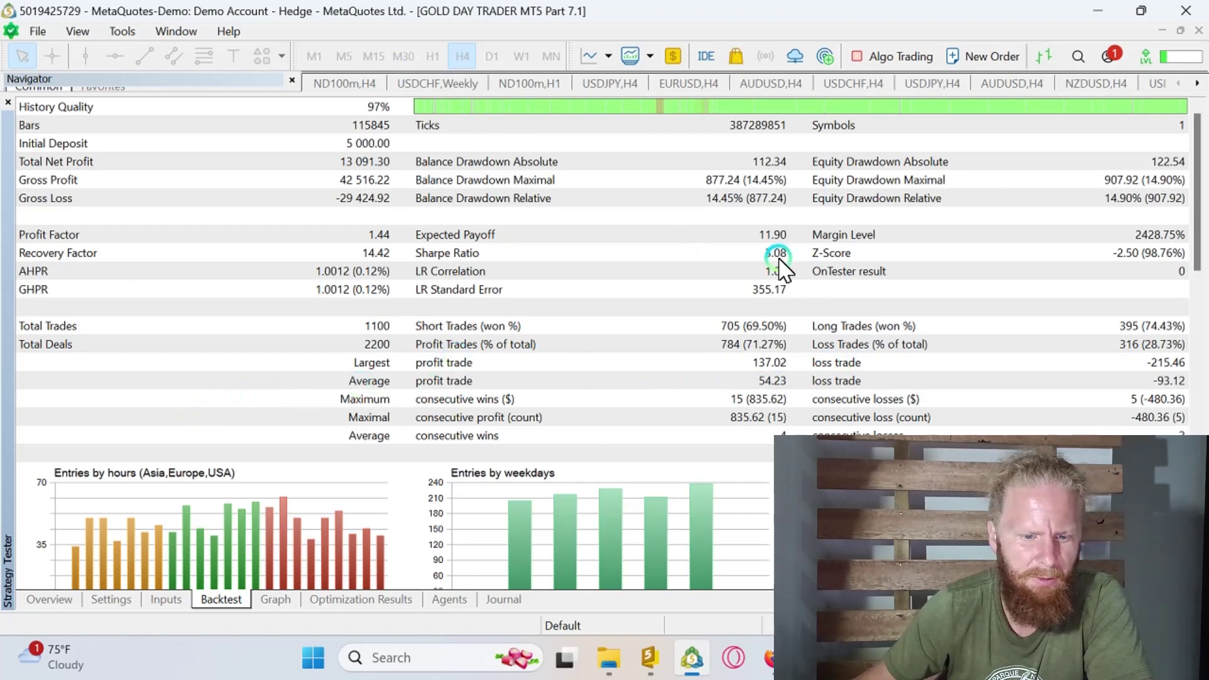
pyautogui.scroll(-5, 475, 337)
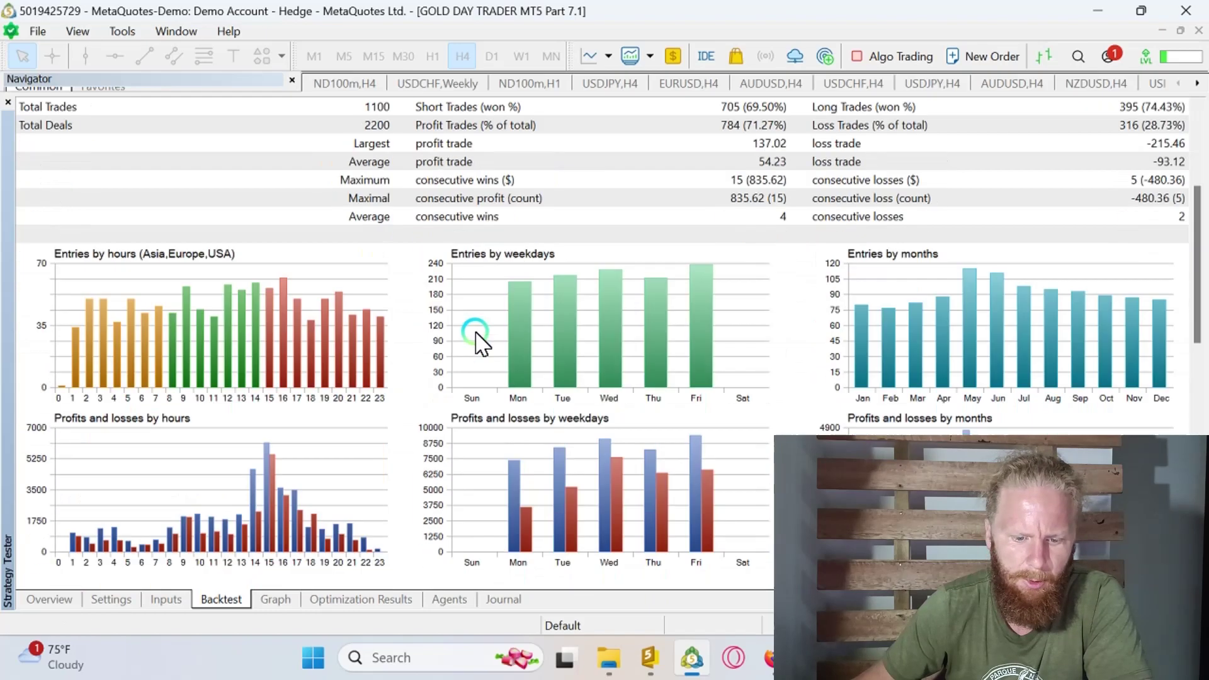
pyautogui.scroll(-7, 477, 335)
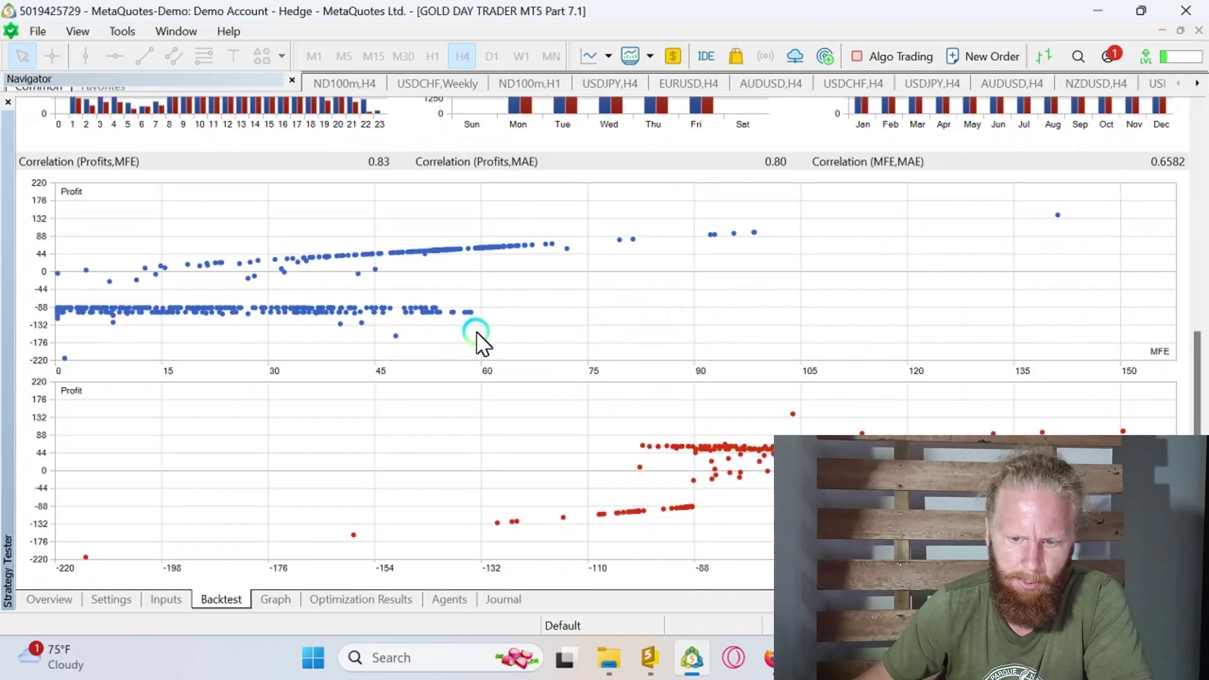
pyautogui.scroll(-3, 477, 335)
pyautogui.scroll(15, 479, 337)
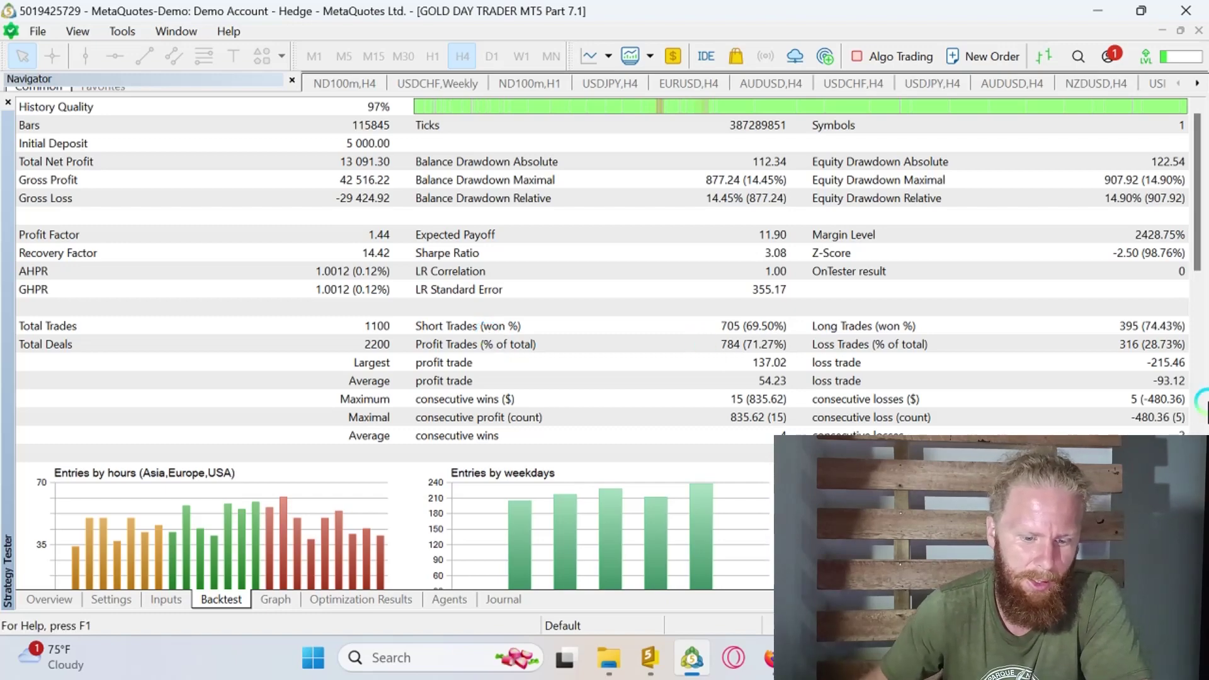
pyautogui.click(293, 612)
# - Review the EA input list, highlighting the LotSizeBuy value of 0.1
pyautogui.click(281, 599)
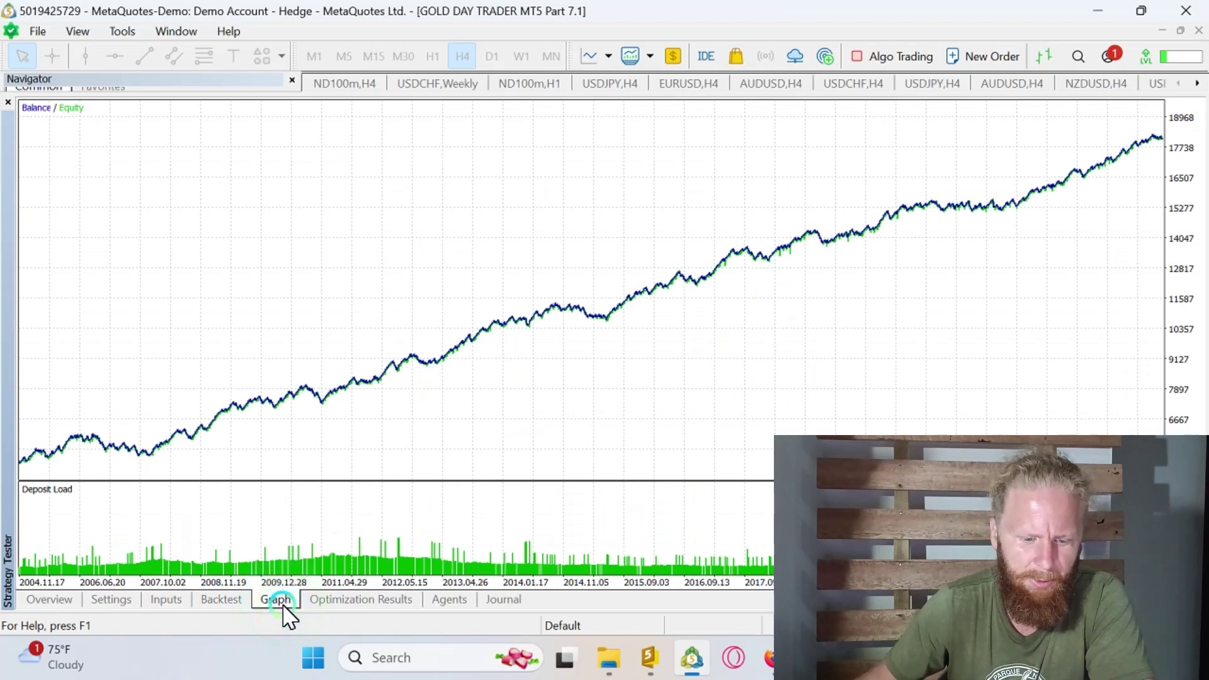
pyautogui.click(167, 601)
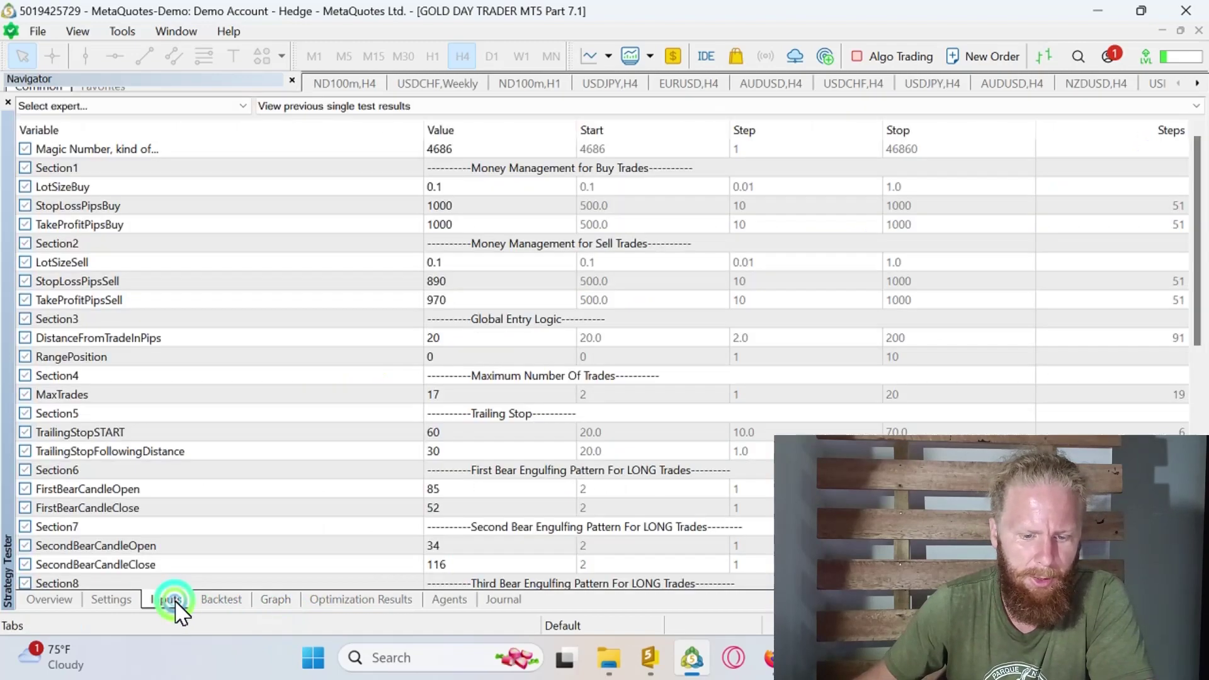
pyautogui.click(444, 182)
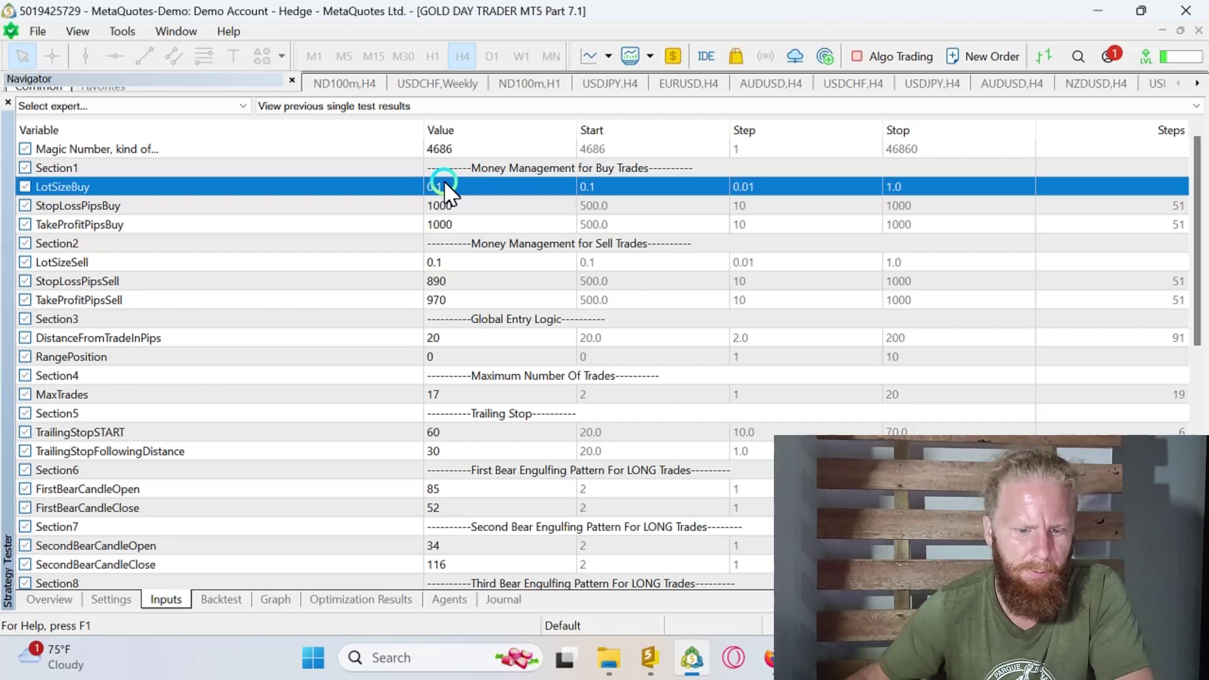
pyautogui.scroll(-9, 495, 332)
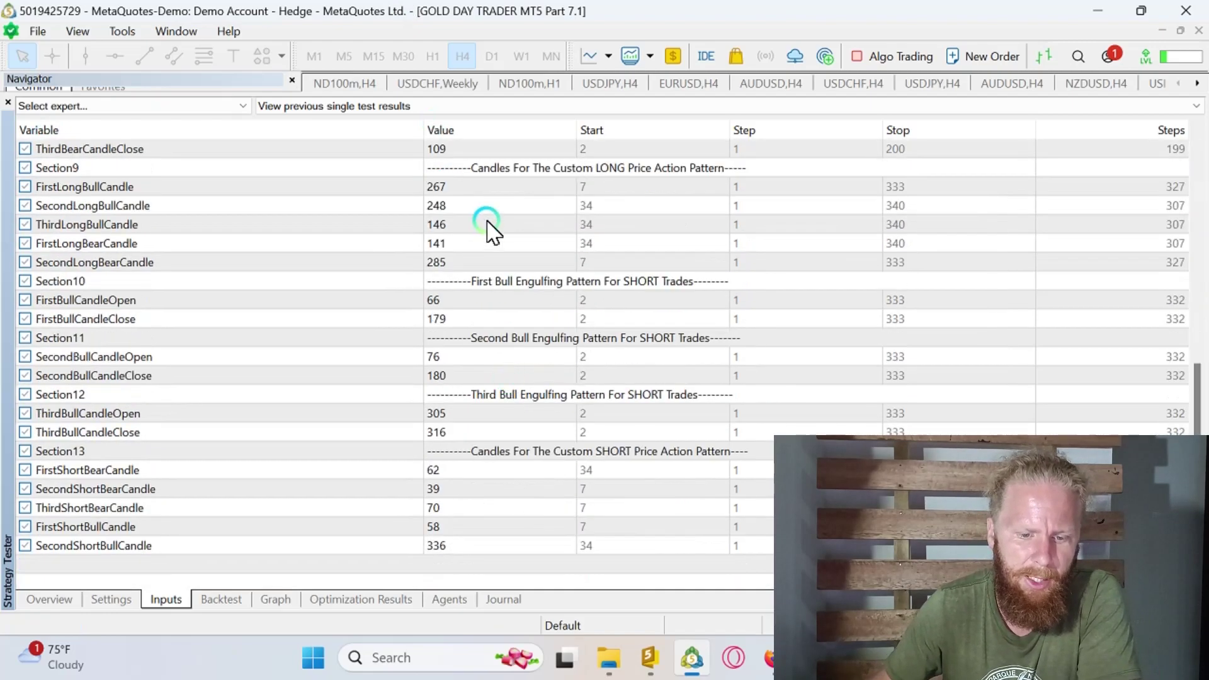
pyautogui.scroll(7, 471, 467)
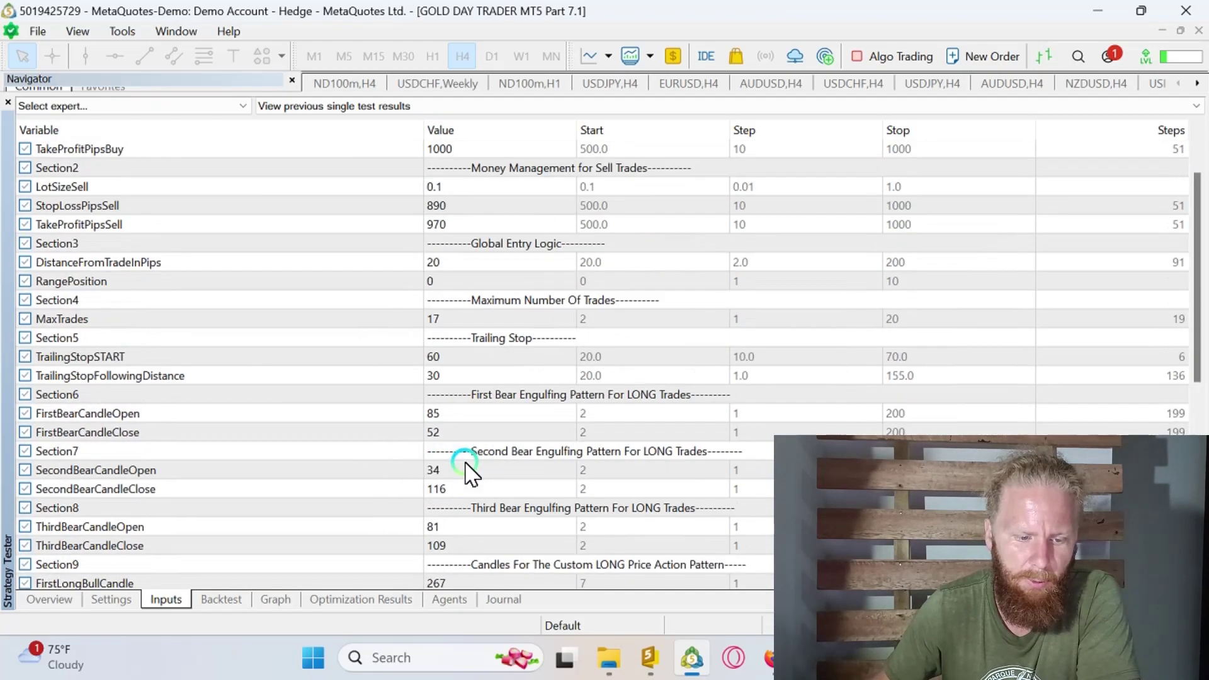
pyautogui.scroll(2, 471, 467)
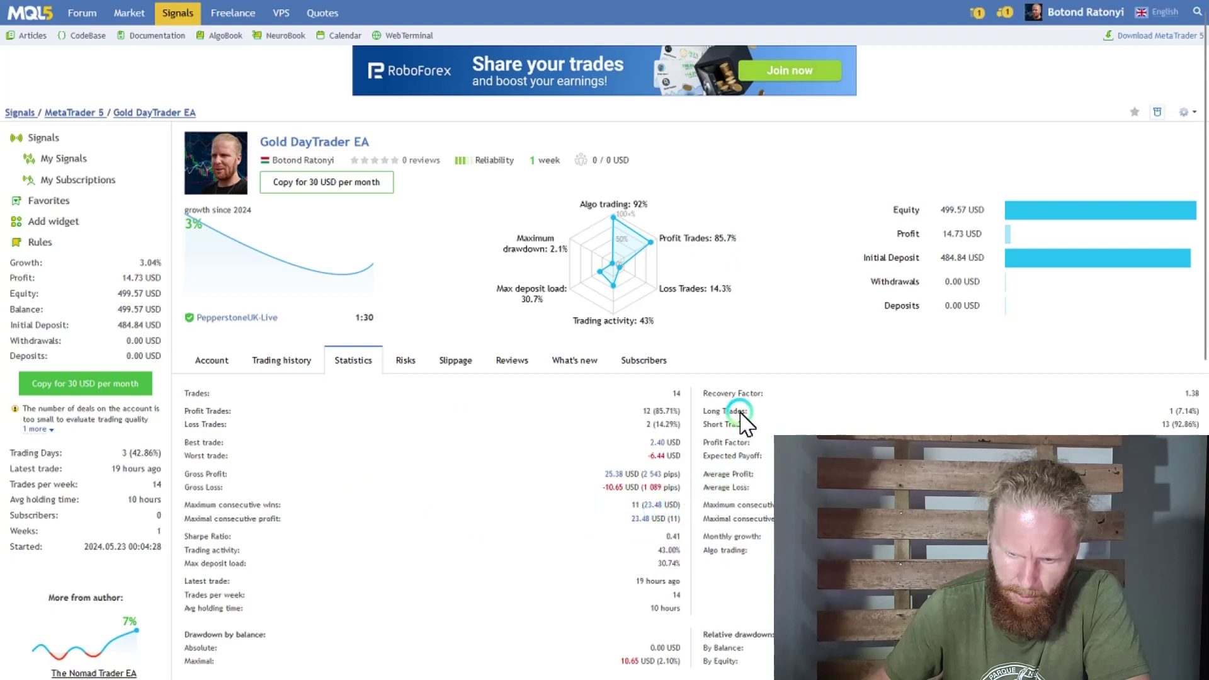
# - View the Gold DayTrader EA signal statistics on MQL5, showing 25.38 USD gross profit
pyautogui.moveTo(759, 447)
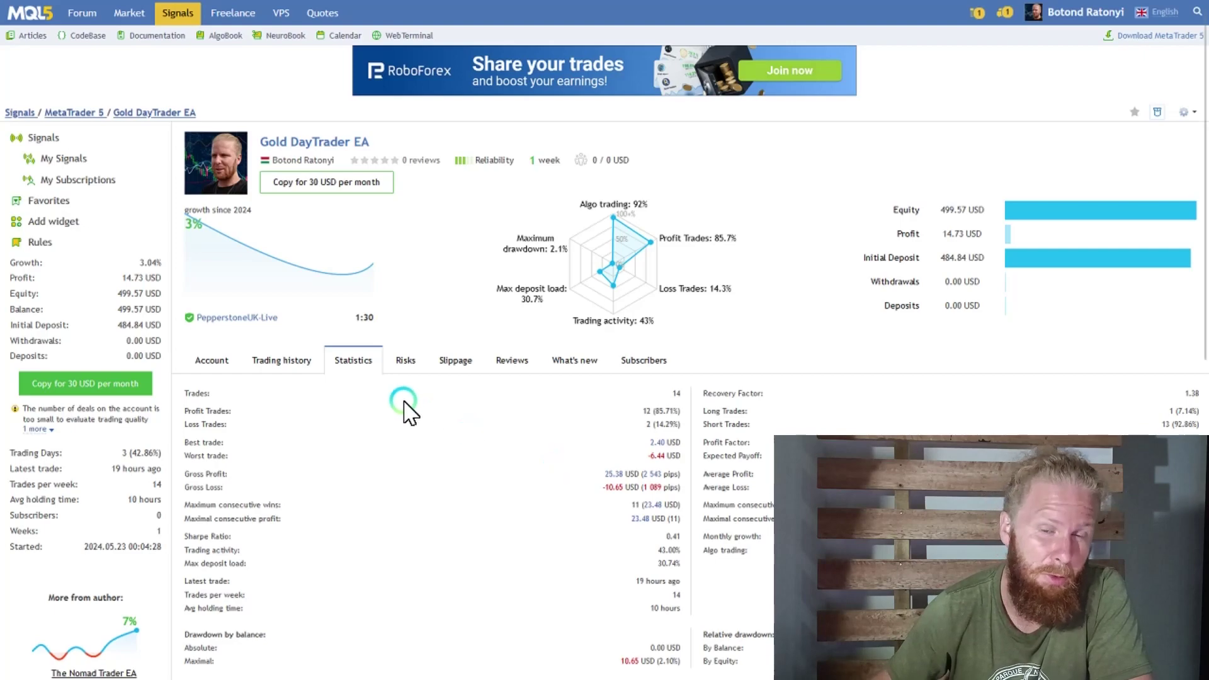
pyautogui.click(281, 369)
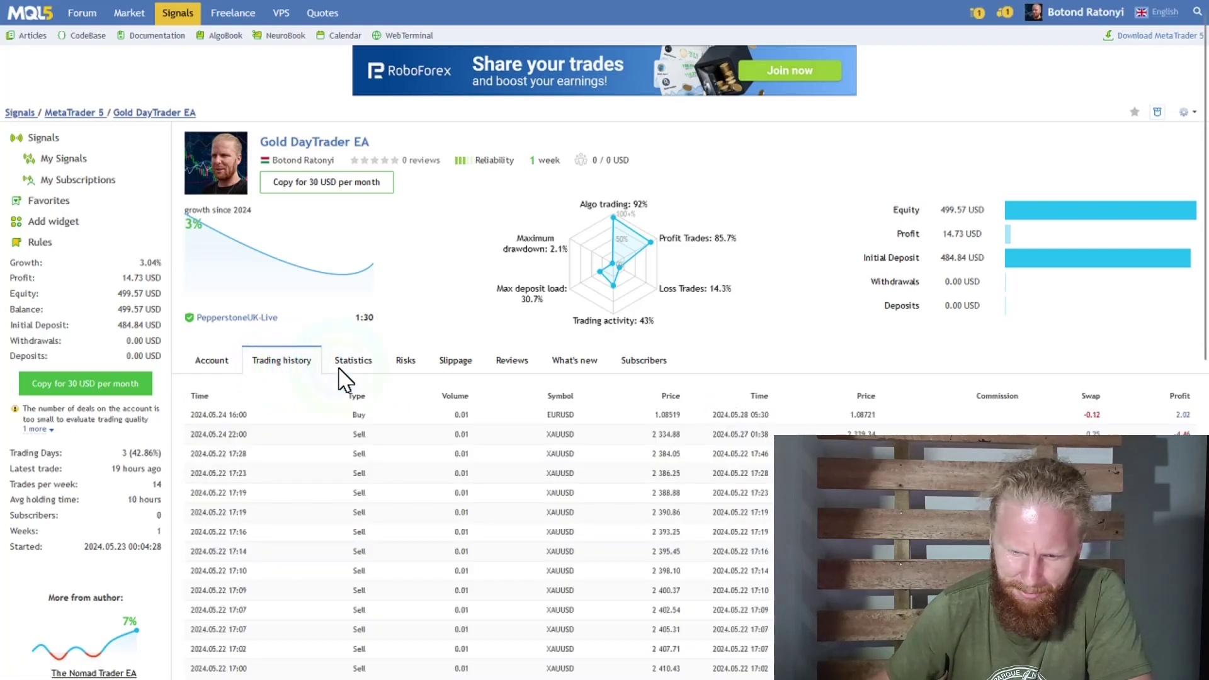
pyautogui.scroll(-1, 579, 460)
pyautogui.scroll(1, 579, 452)
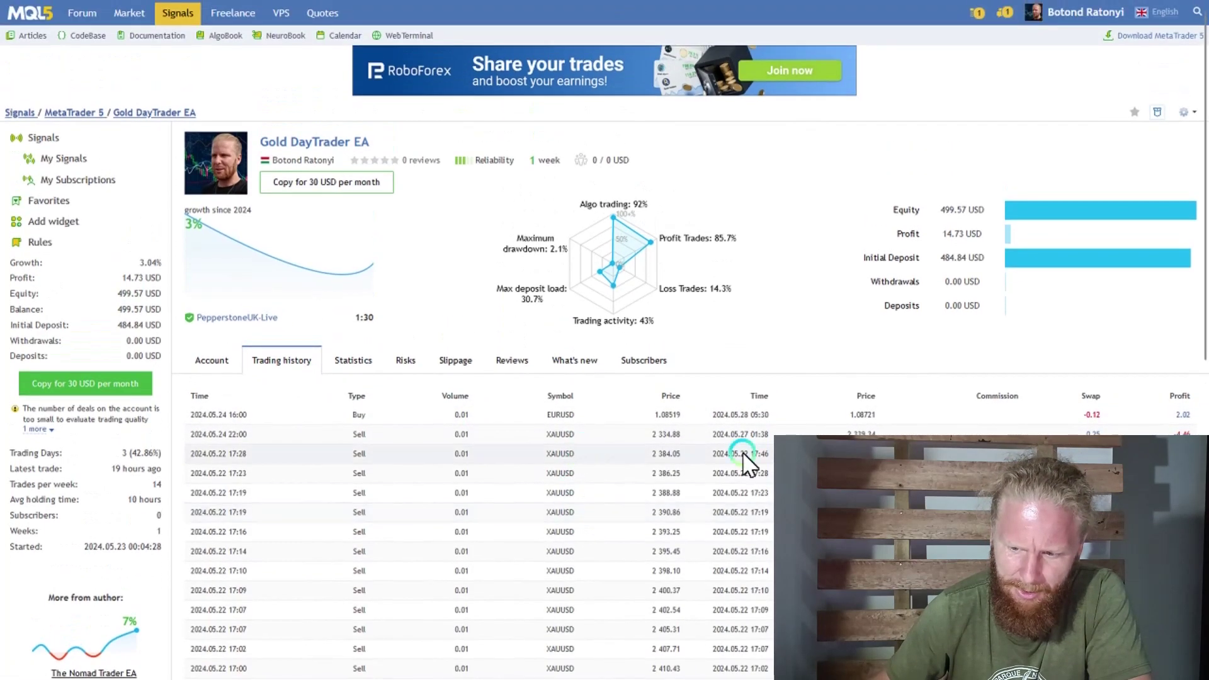
pyautogui.click(228, 365)
pyautogui.click(353, 362)
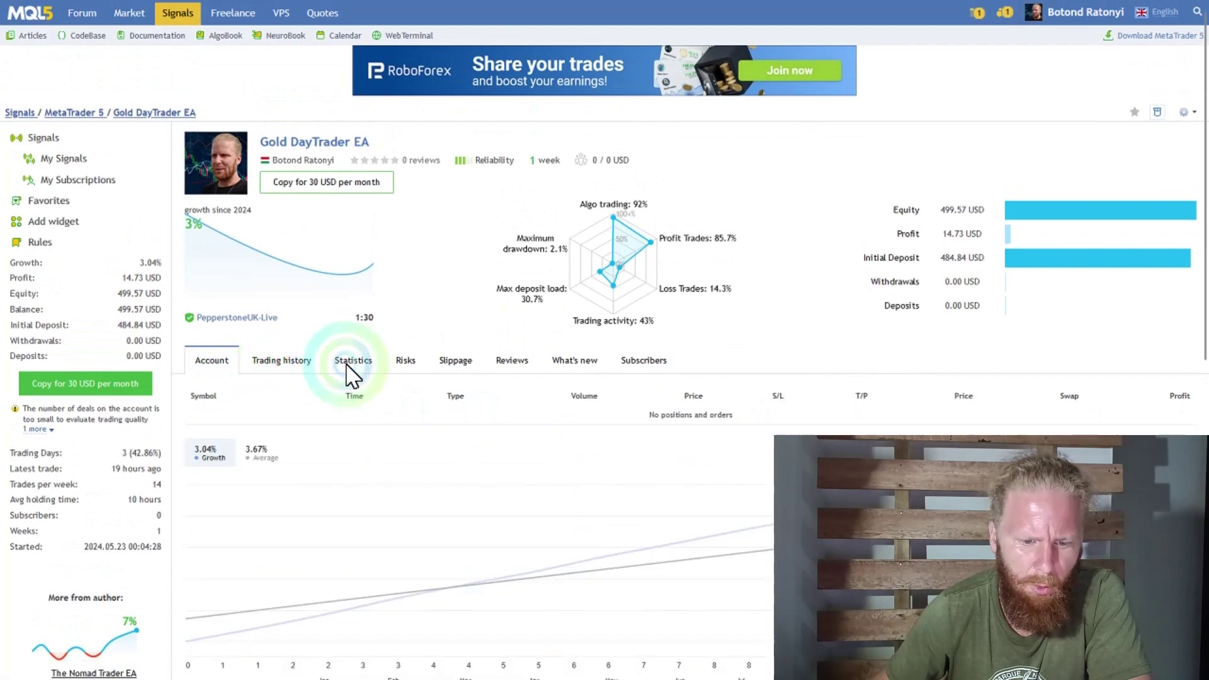
pyautogui.click(455, 444)
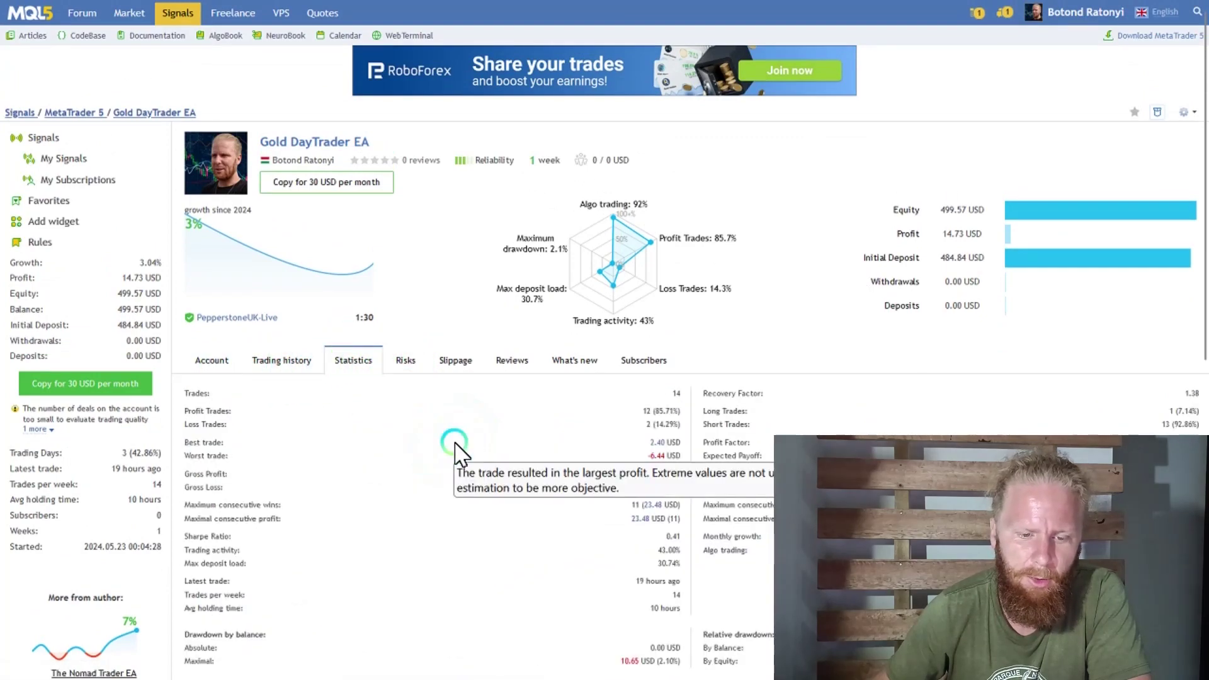